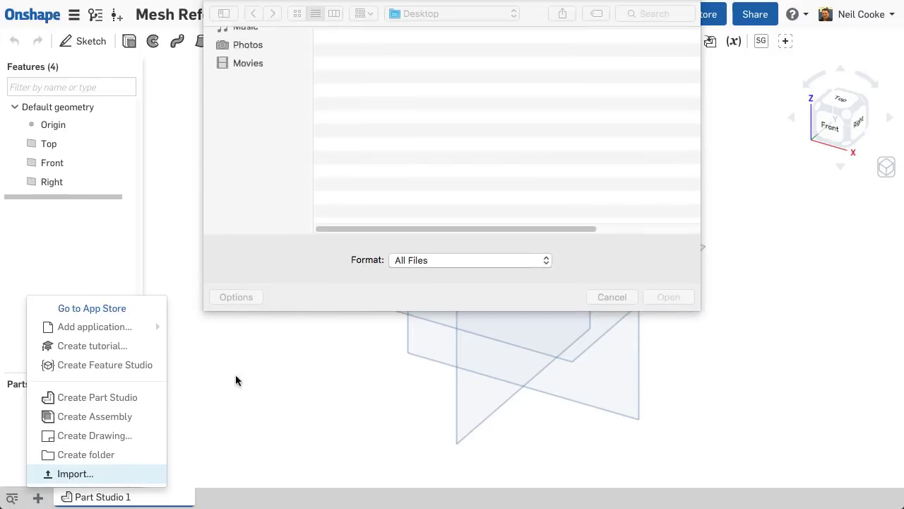
- Import femur.obj from the Desktop with Millimeter units and clear the import notification
{"action": "left_click", "coordinate": [417, 53]}
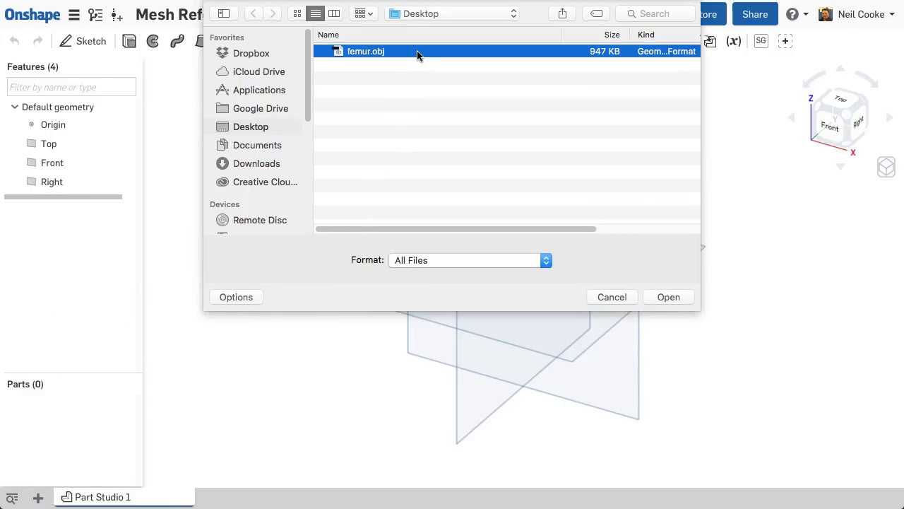
{"action": "left_click", "coordinate": [667, 297]}
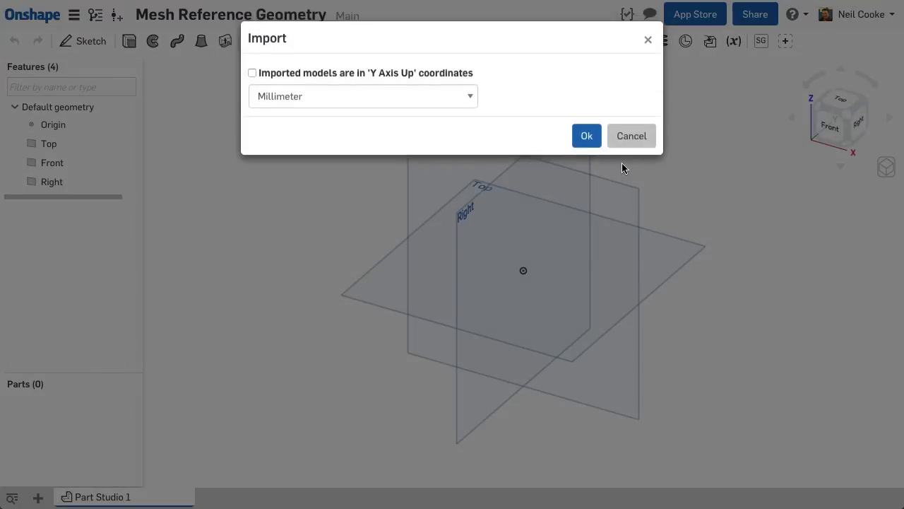
{"action": "left_click", "coordinate": [586, 137]}
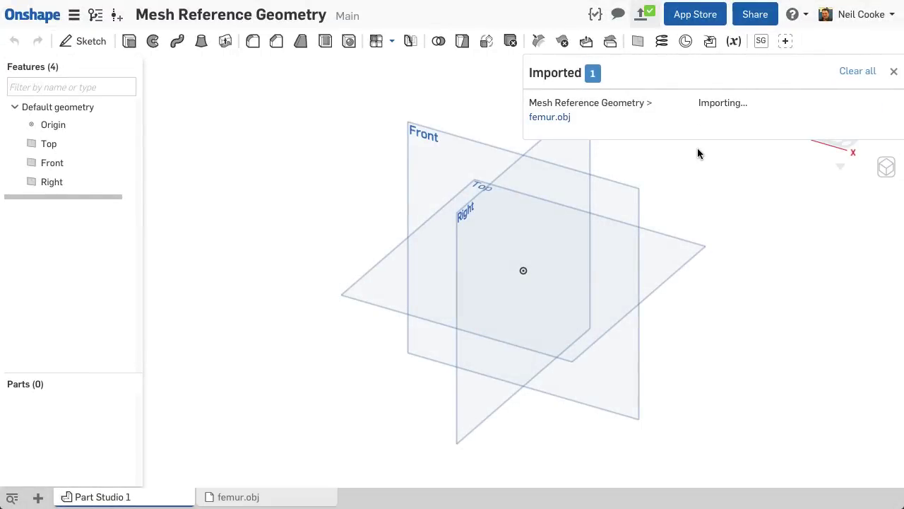
{"action": "left_click", "coordinate": [856, 72]}
- Open the imported femur Part Studio and hide the Top, Front and Right planes around the mesh
{"action": "left_click", "coordinate": [399, 498]}
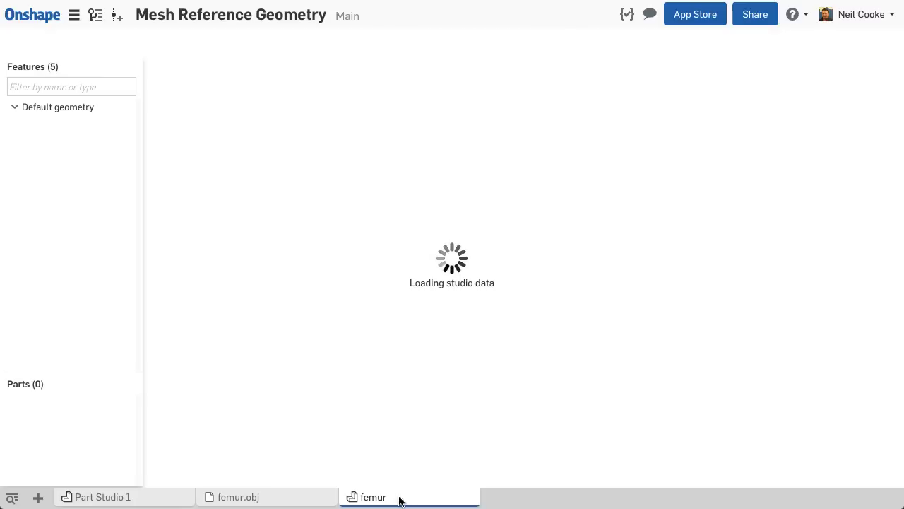
{"action": "key", "text": "w"}
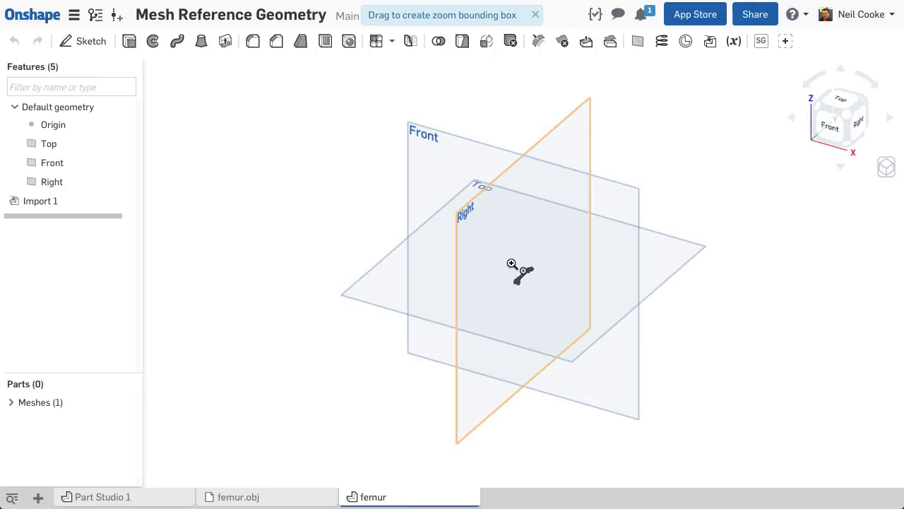
{"action": "left_click", "coordinate": [539, 288]}
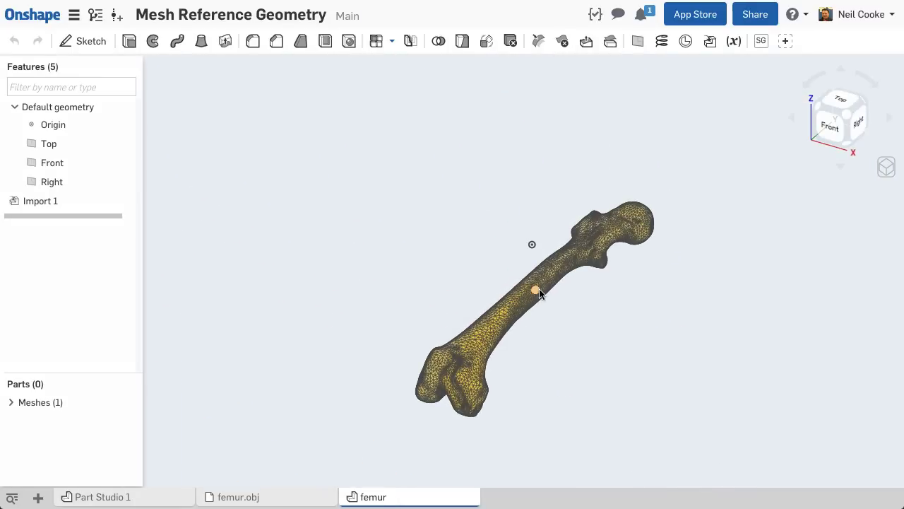
{"action": "left_click", "coordinate": [541, 295]}
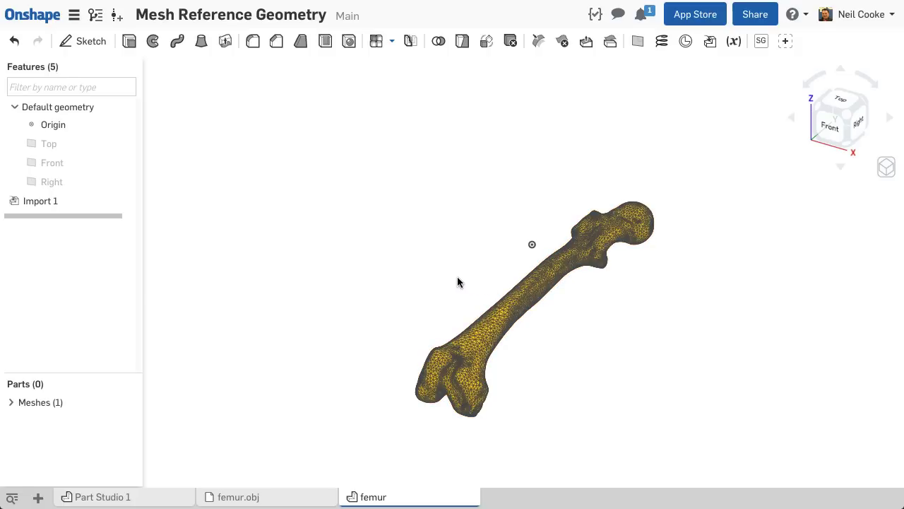
- Edit the Import 1 feature so the source is 'Y Axis Up', keeping the unit as Millimeter
{"action": "right_click", "coordinate": [93, 203]}
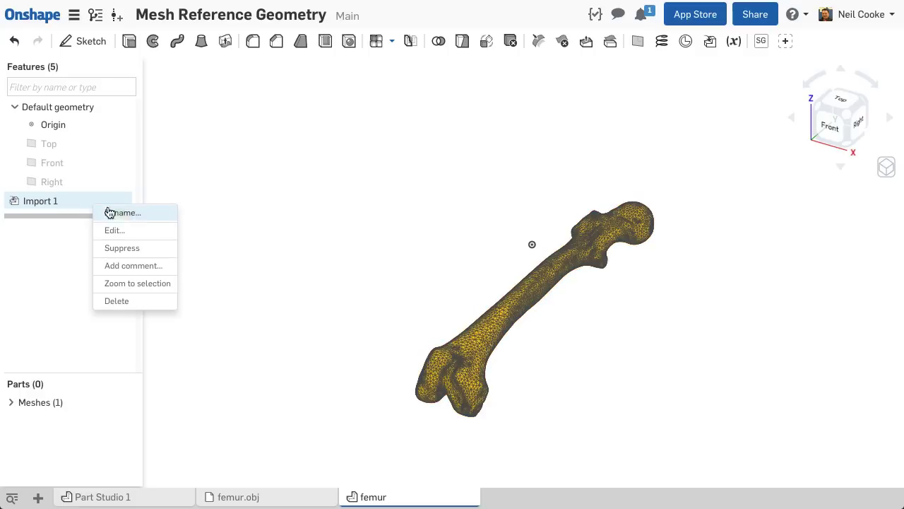
{"action": "left_click", "coordinate": [148, 232]}
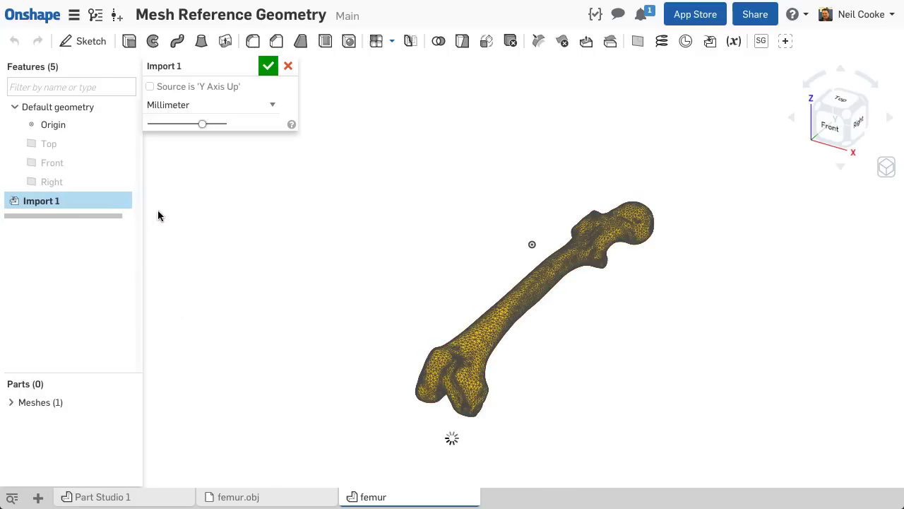
{"action": "left_click", "coordinate": [207, 94]}
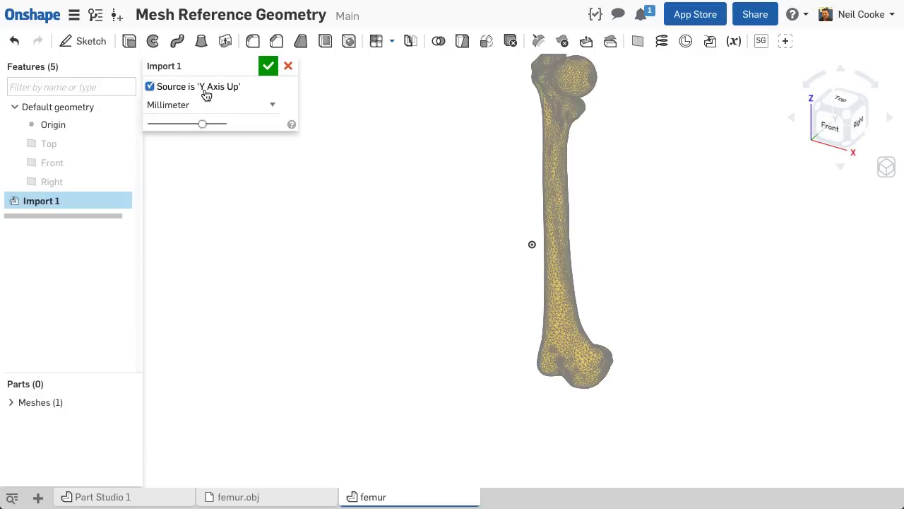
{"action": "left_click", "coordinate": [205, 104]}
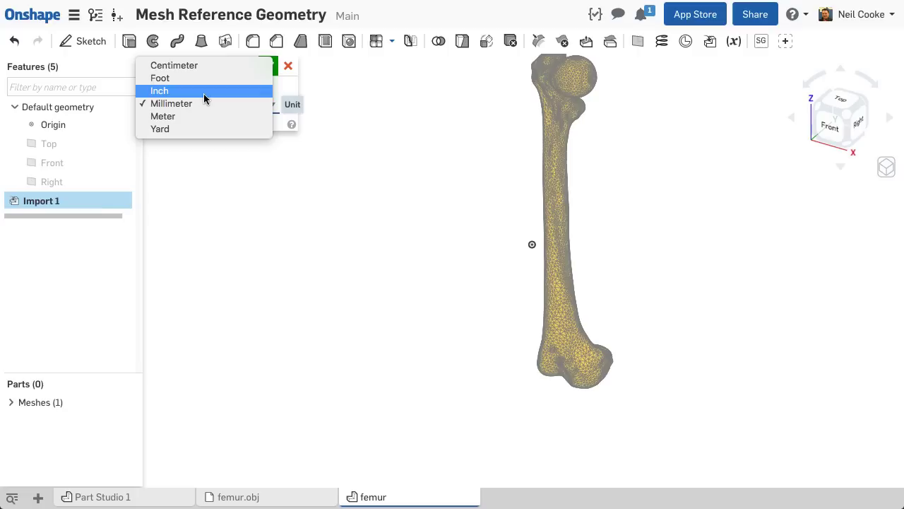
{"action": "left_click", "coordinate": [203, 99]}
{"action": "left_click", "coordinate": [269, 67]}
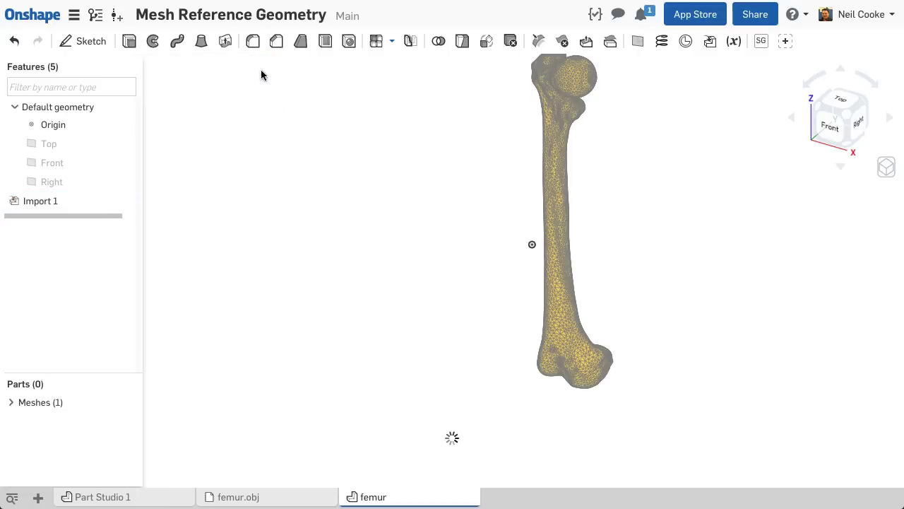
{"action": "key", "text": "f"}
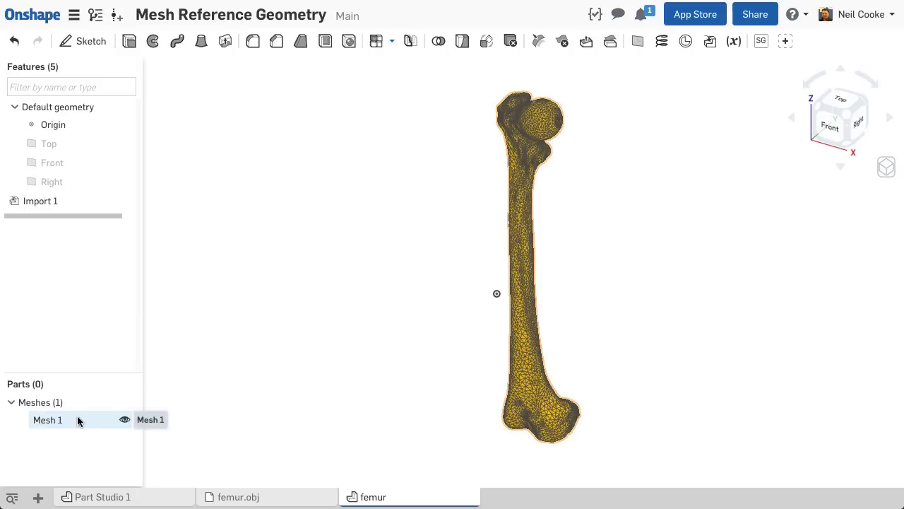
- Hide and reshow Mesh 1, and change its appearance to the teal colour 57C6BD
{"action": "left_click", "coordinate": [124, 420]}
{"action": "left_click", "coordinate": [124, 420]}
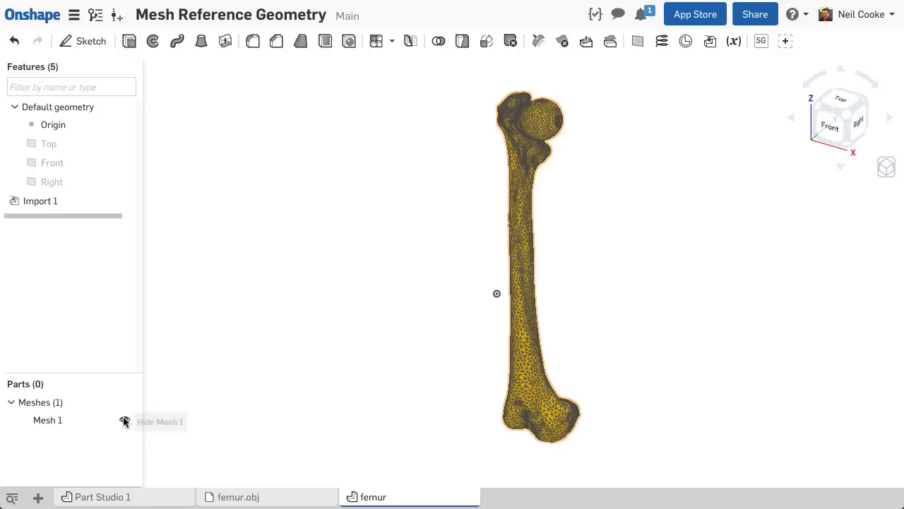
{"action": "right_click", "coordinate": [99, 422]}
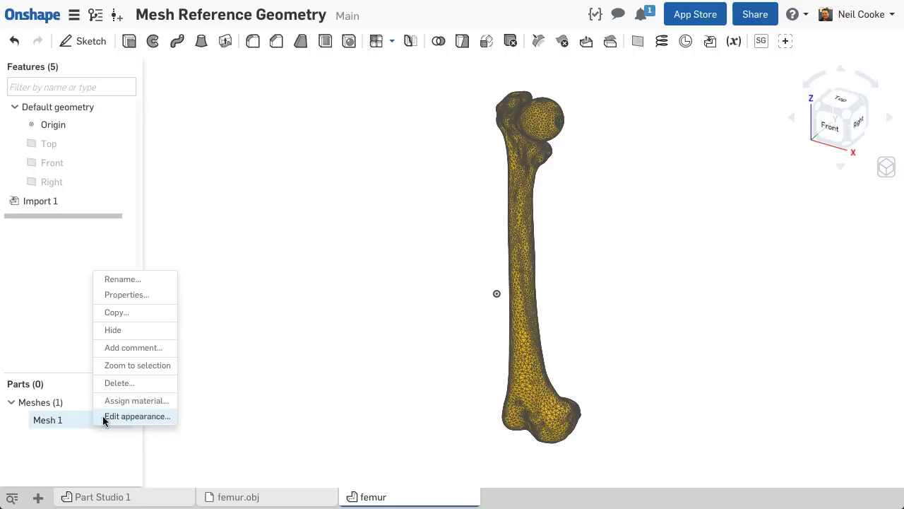
{"action": "left_click", "coordinate": [120, 416]}
{"action": "left_click", "coordinate": [254, 303]}
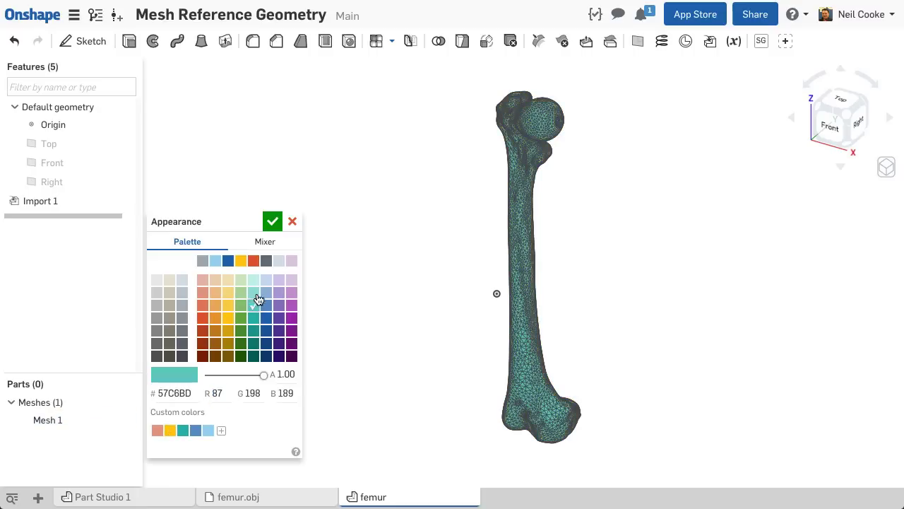
{"action": "left_click", "coordinate": [273, 222]}
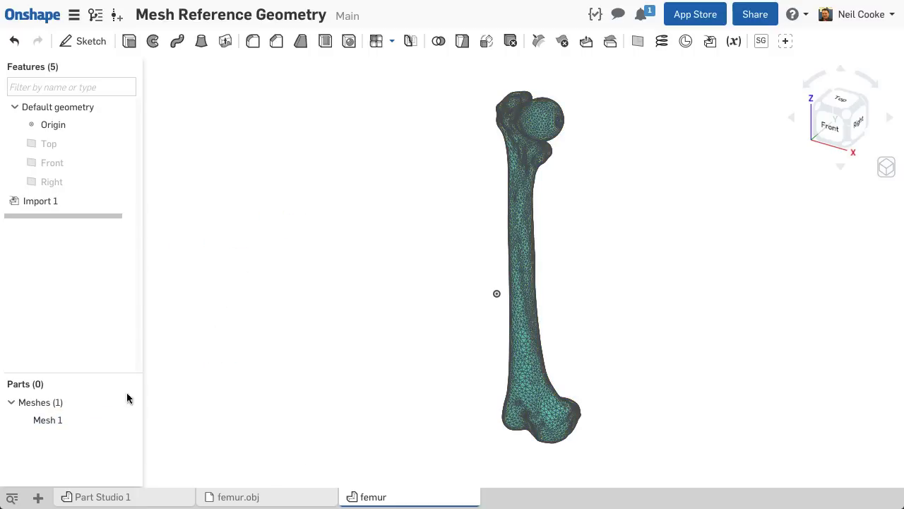
- Assign the ABS material to Mesh 1
{"action": "right_click", "coordinate": [82, 420]}
{"action": "left_click", "coordinate": [98, 400]}
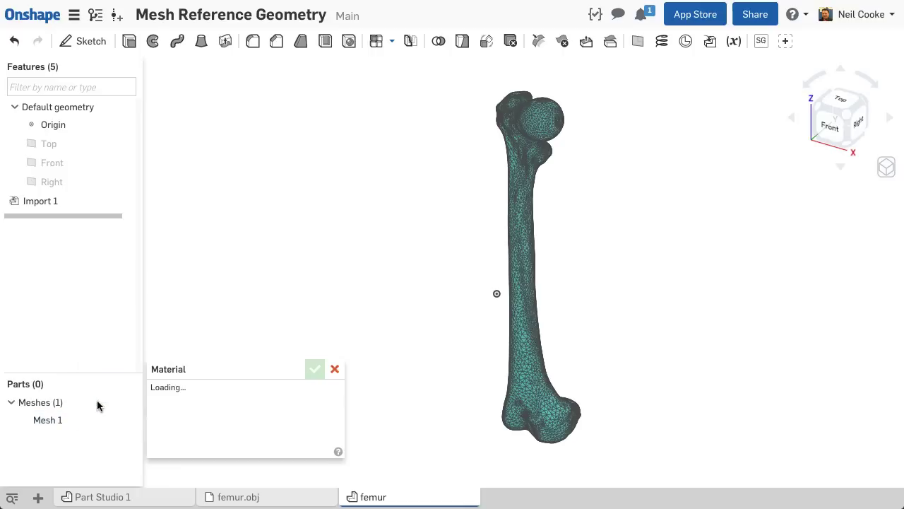
{"action": "left_click", "coordinate": [174, 395]}
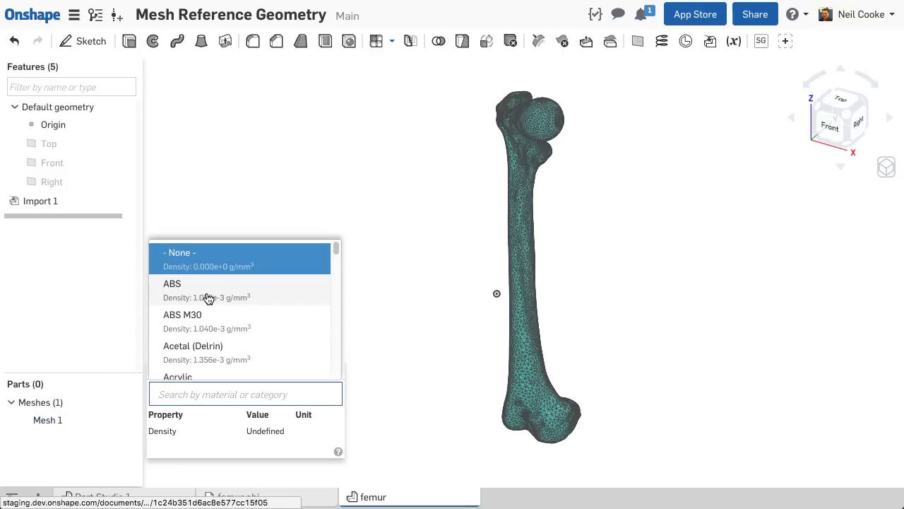
{"action": "left_click", "coordinate": [208, 298]}
{"action": "left_click", "coordinate": [315, 368]}
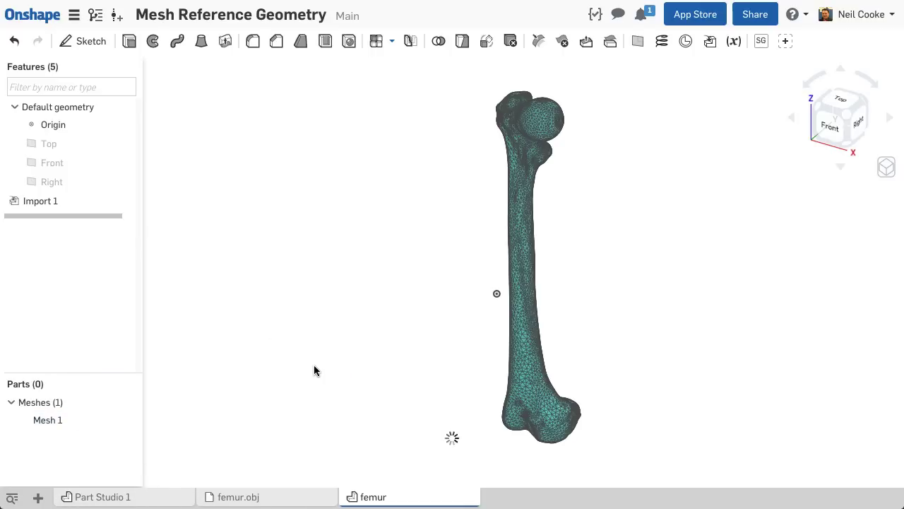
- Examine the mass properties of Mesh 1 and clear the selection
{"action": "left_click_drag", "start_coordinate": [97, 424], "coordinate": [887, 477]}
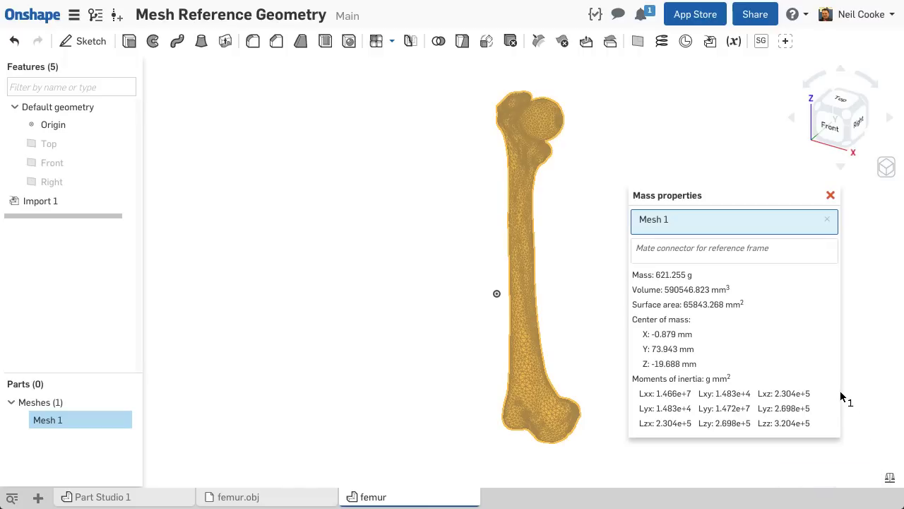
{"action": "left_click", "coordinate": [831, 195]}
{"action": "left_click", "coordinate": [712, 201]}
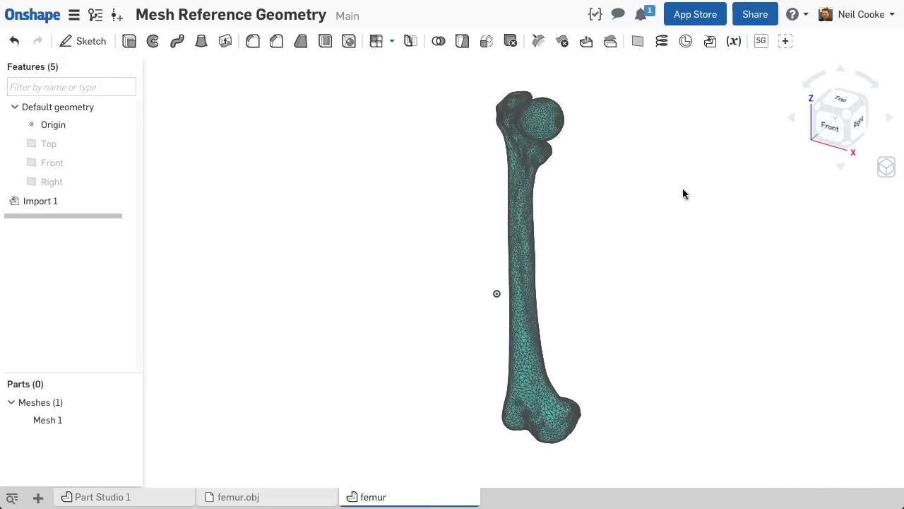
- Measure the distance between a vertex at the femur's upper tip and one at its lower tip, including the X, Y and Z components
{"action": "left_click", "coordinate": [520, 94]}
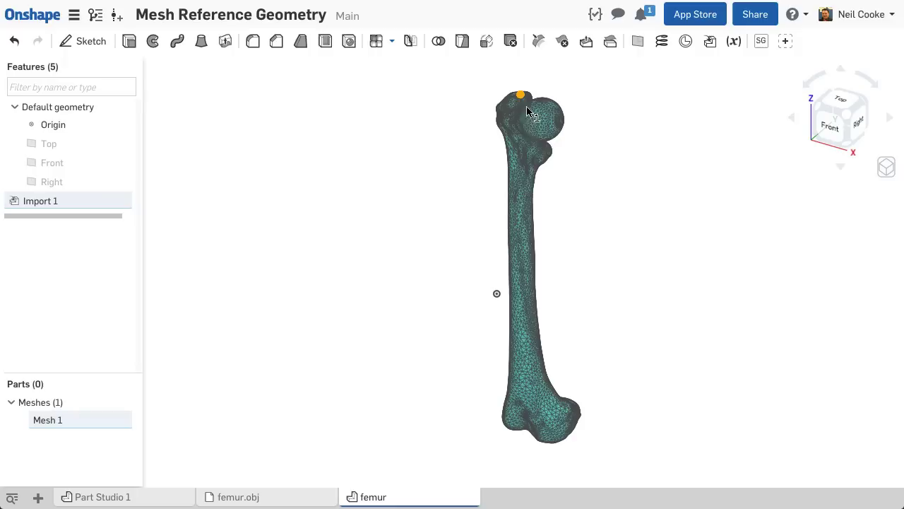
{"action": "left_click", "coordinate": [549, 442]}
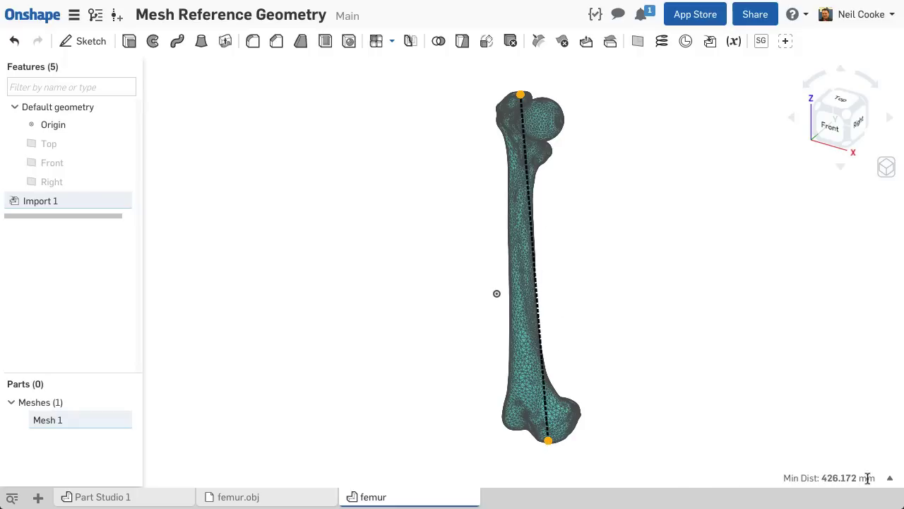
{"action": "mouse_move", "coordinate": [890, 481]}
{"action": "mouse_move", "coordinate": [865, 454]}
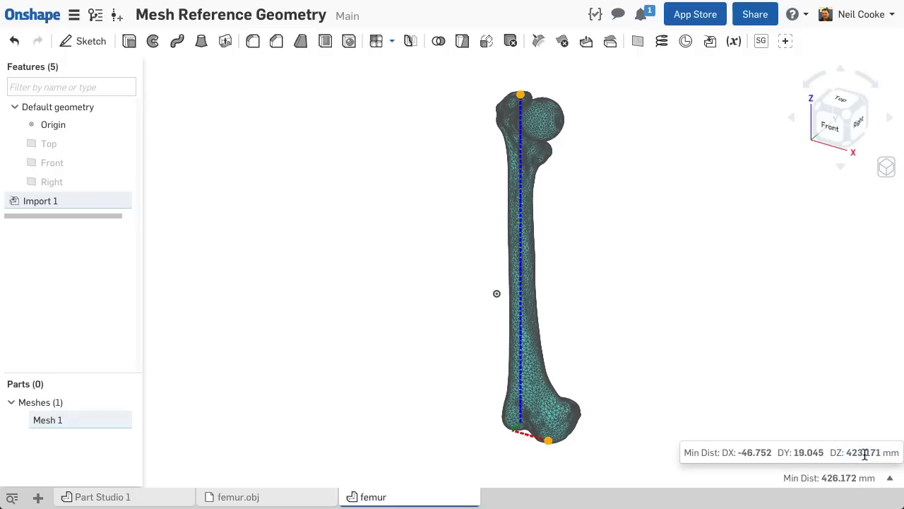
{"action": "left_click", "coordinate": [740, 375]}
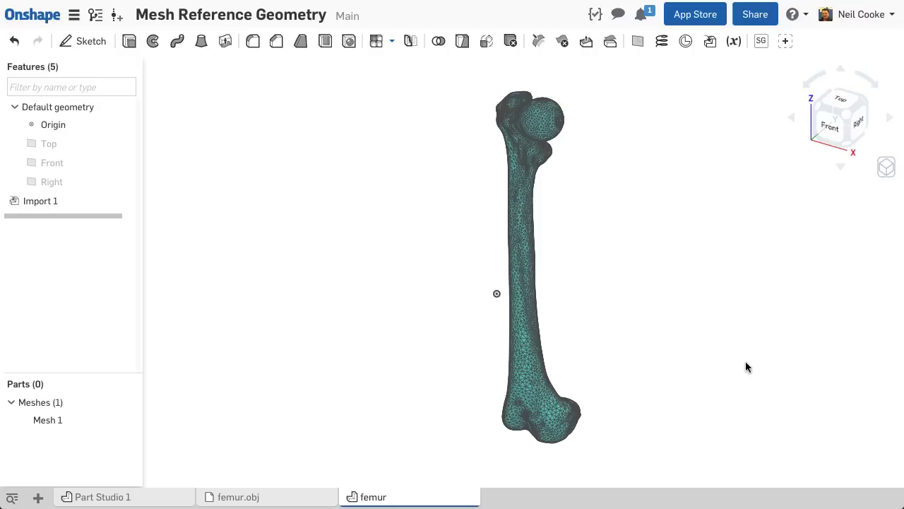
- Transform Mesh 1 with Translate by XYZ, moving it -85 mm in Y and 196 mm in Z to bring its lower end to the origin
{"action": "left_click", "coordinate": [856, 128]}
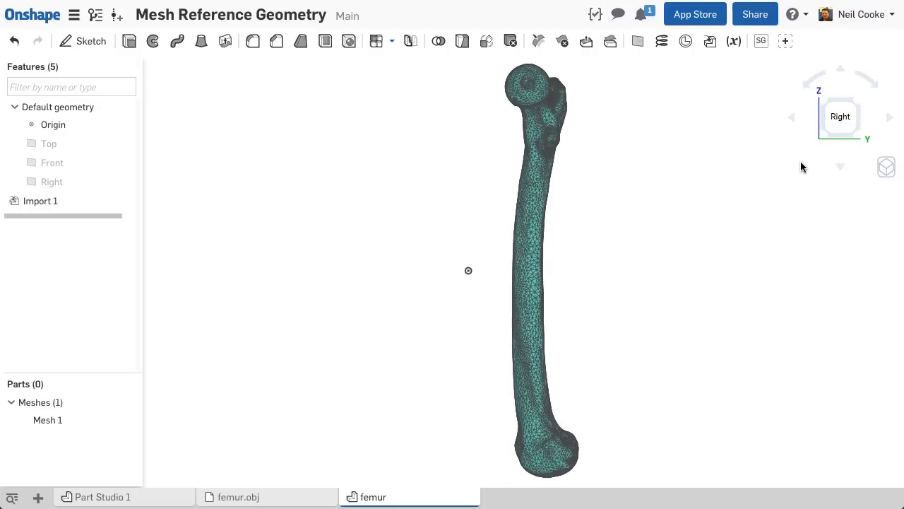
{"action": "left_click", "coordinate": [487, 42]}
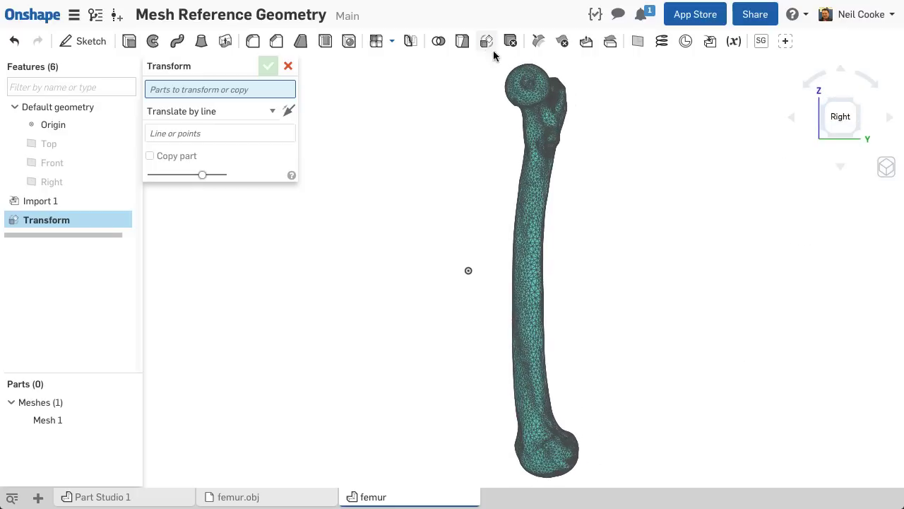
{"action": "left_click", "coordinate": [539, 141]}
{"action": "left_click", "coordinate": [272, 115]}
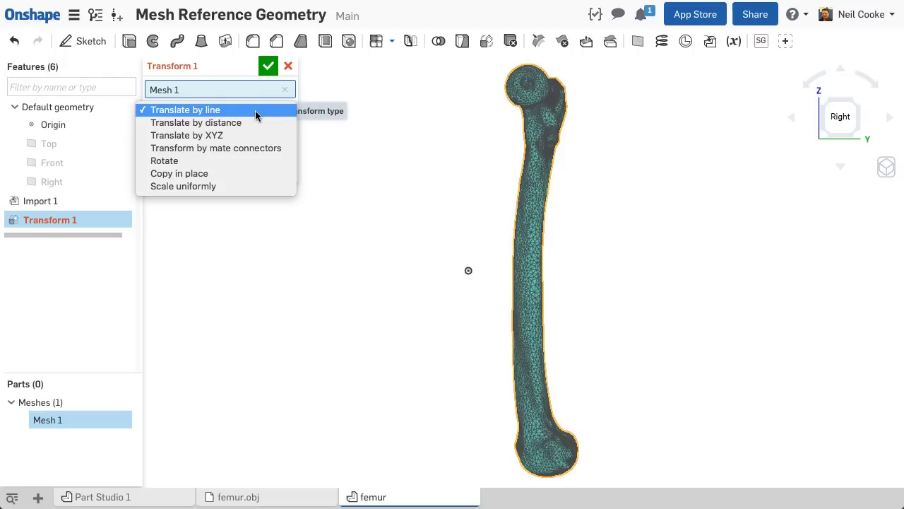
{"action": "left_click", "coordinate": [265, 137]}
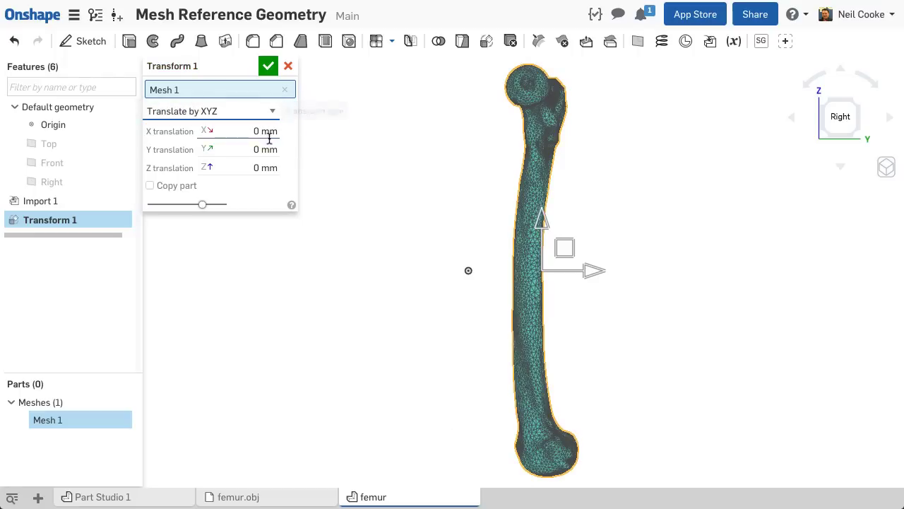
{"action": "left_click_drag", "start_coordinate": [565, 258], "coordinate": [486, 82]}
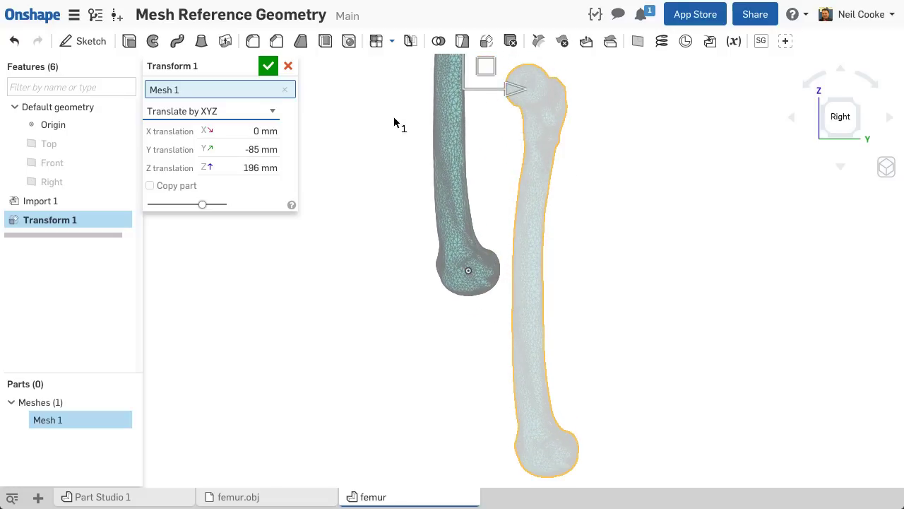
{"action": "left_click", "coordinate": [268, 66]}
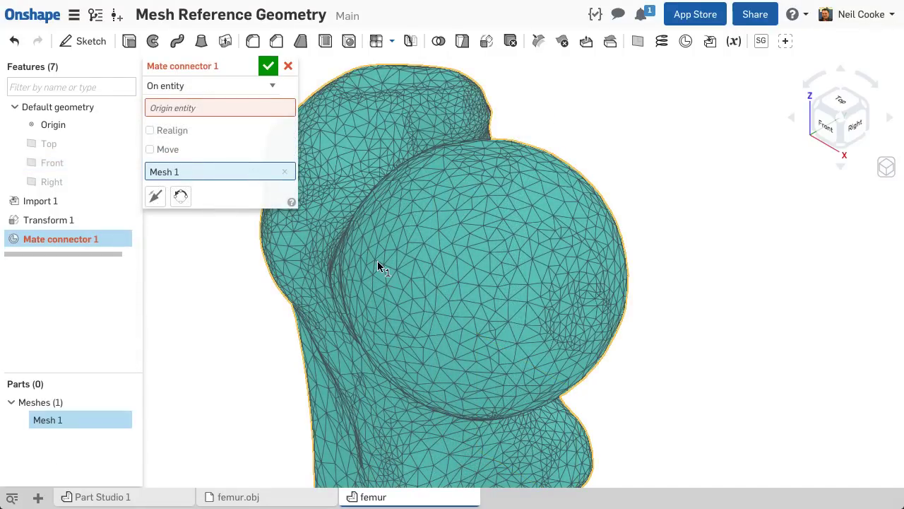
- Place a mate connector owned by Mesh 1 on a femoral head vertex, and move a horizontal section plane down through the head
{"action": "left_click", "coordinate": [257, 107]}
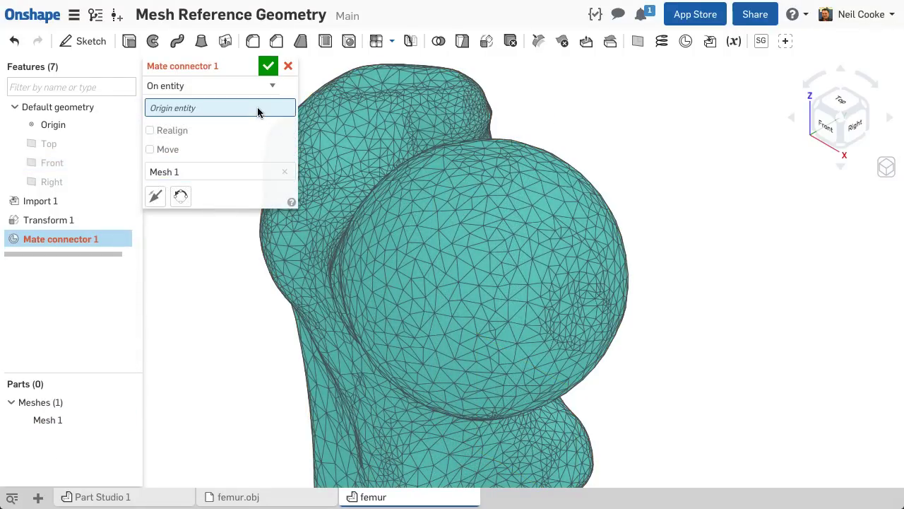
{"action": "left_click", "coordinate": [586, 318]}
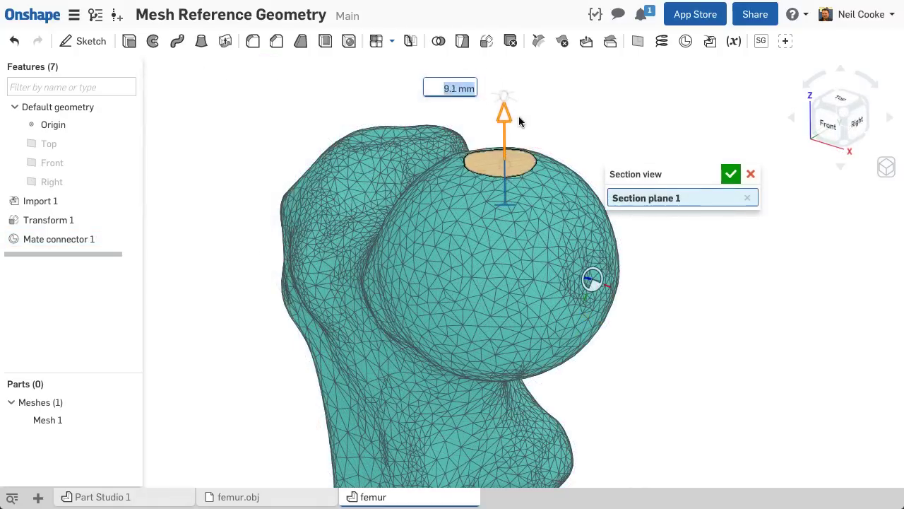
{"action": "left_click_drag", "start_coordinate": [520, 133], "coordinate": [516, 307]}
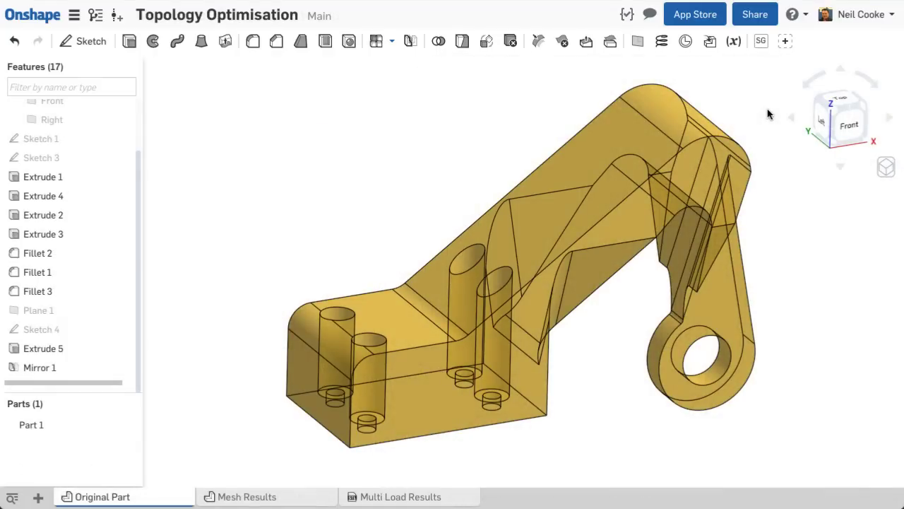
- Derive Mesh 1 from the Mesh Results Part Studio into the Original Part studio
{"action": "left_click", "coordinate": [712, 46]}
{"action": "left_click", "coordinate": [275, 171]}
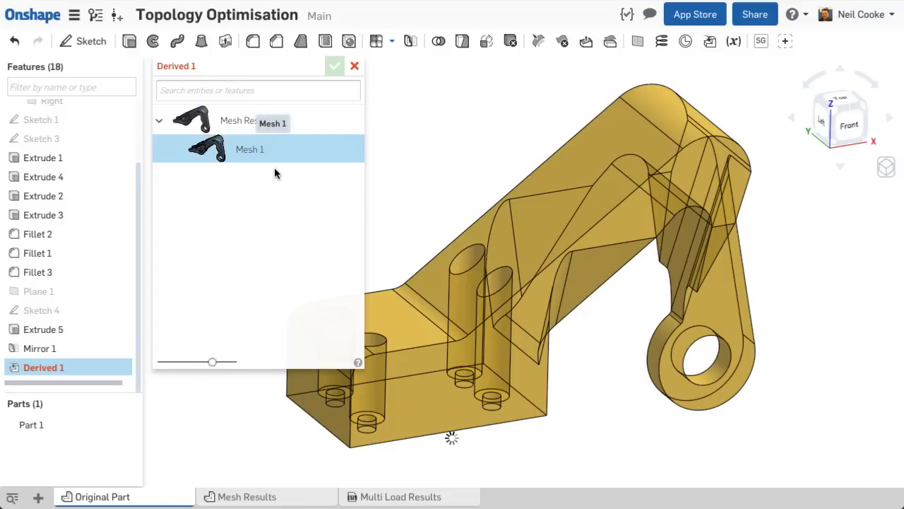
{"action": "left_click", "coordinate": [334, 66]}
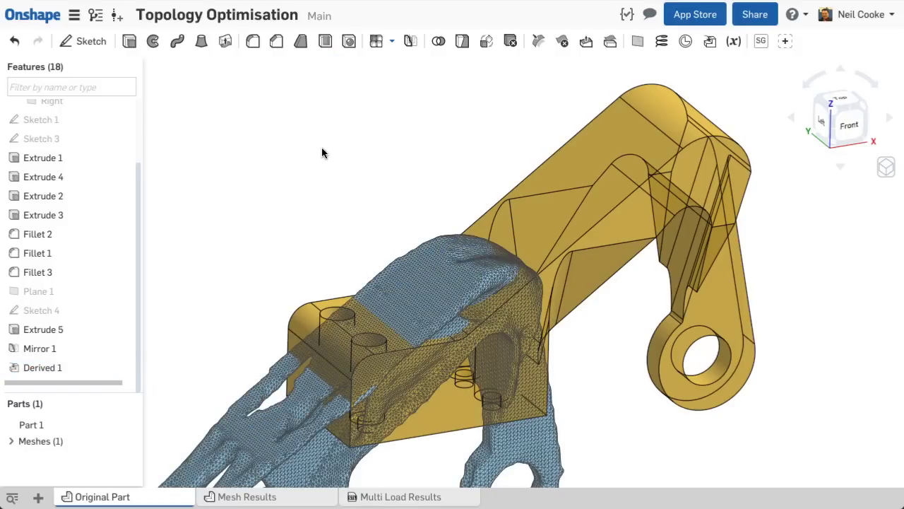
- Start a sketch on the Front plane and project three mesh vertices around the rim of the mesh's lug hole into it
{"action": "scroll", "coordinate": [326, 223], "scroll_direction": "down", "scroll_amount": 3}
{"action": "middle_click_drag", "start_coordinate": [327, 221], "coordinate": [394, 185]}
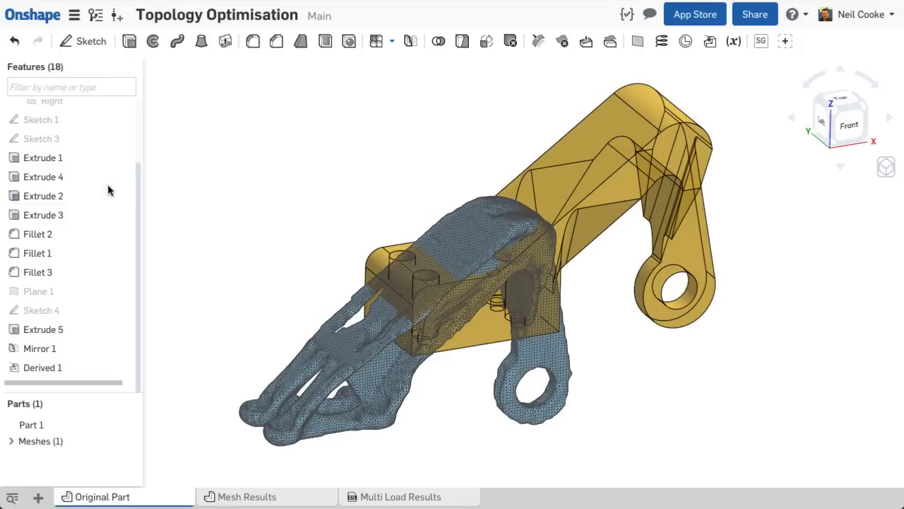
{"action": "scroll", "coordinate": [108, 189], "scroll_direction": "up", "scroll_amount": 3}
{"action": "right_click", "coordinate": [97, 166]}
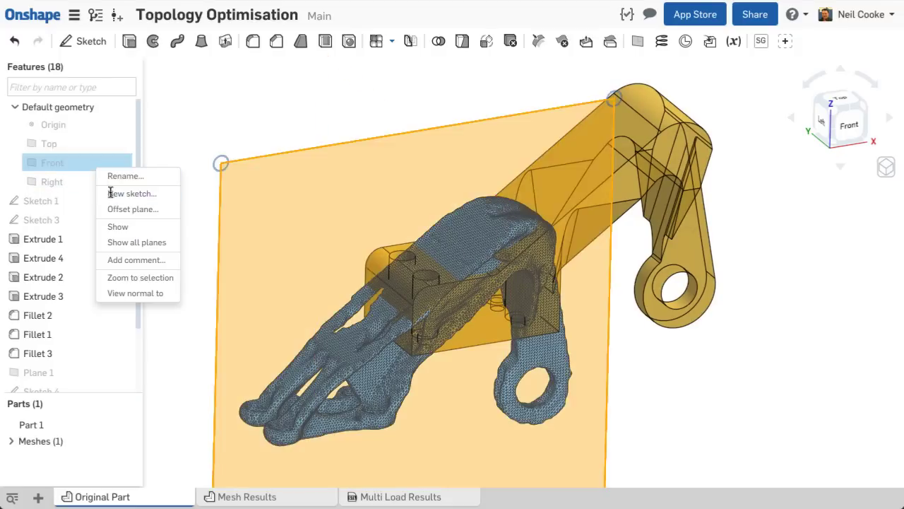
{"action": "left_click", "coordinate": [120, 192]}
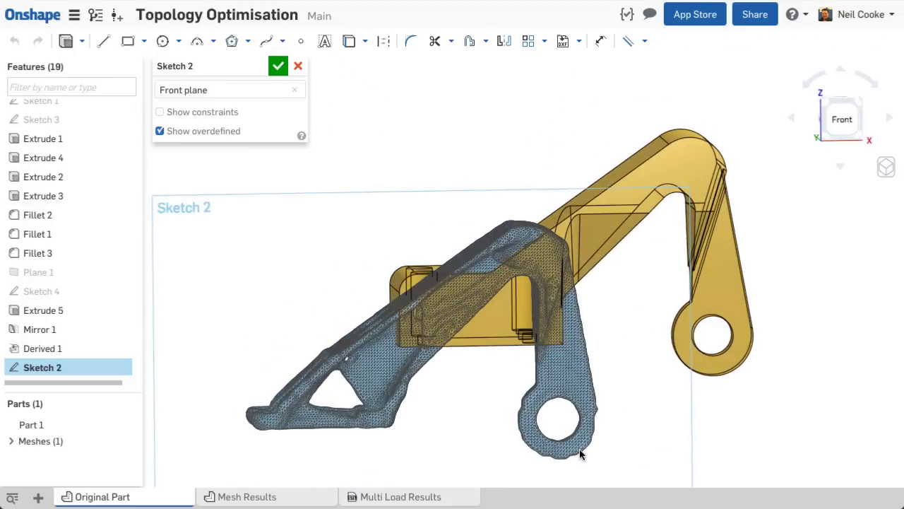
{"action": "scroll", "coordinate": [571, 459], "scroll_direction": "down", "scroll_amount": 5}
{"action": "scroll", "coordinate": [570, 465], "scroll_direction": "down", "scroll_amount": 2}
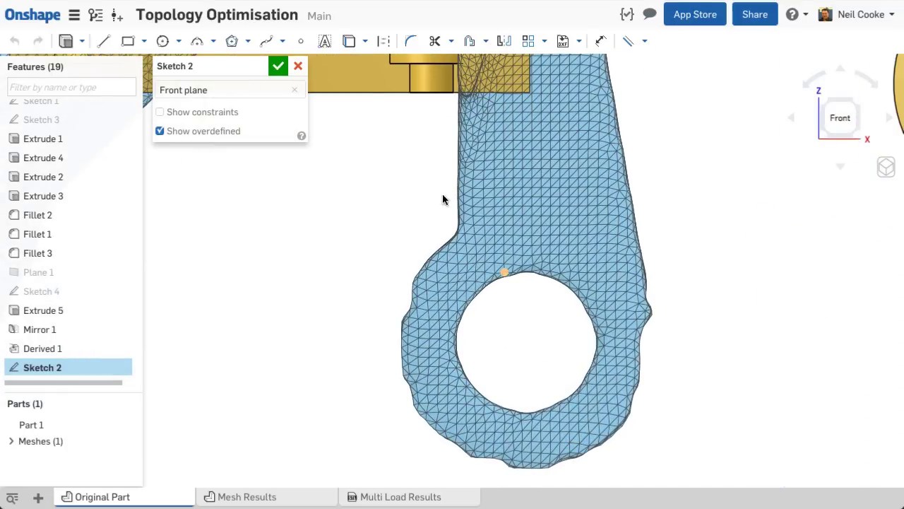
{"action": "left_click", "coordinate": [348, 43]}
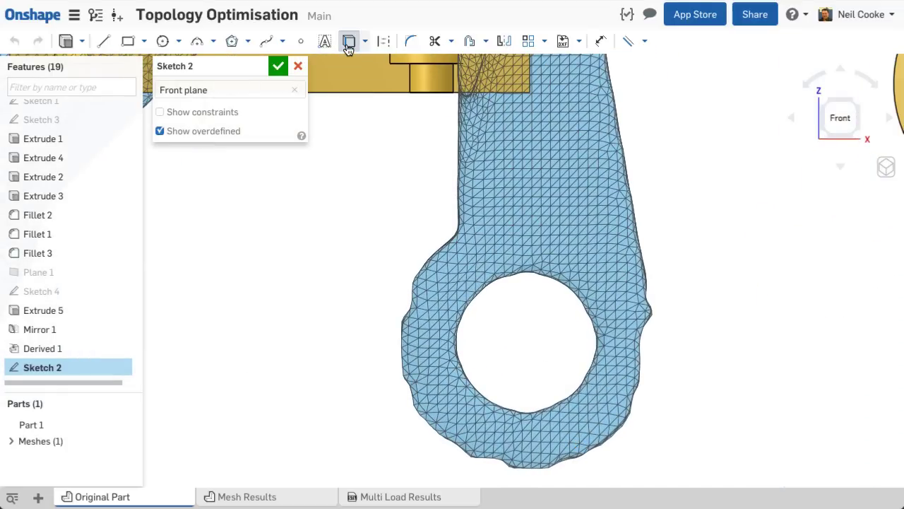
{"action": "left_click", "coordinate": [488, 289]}
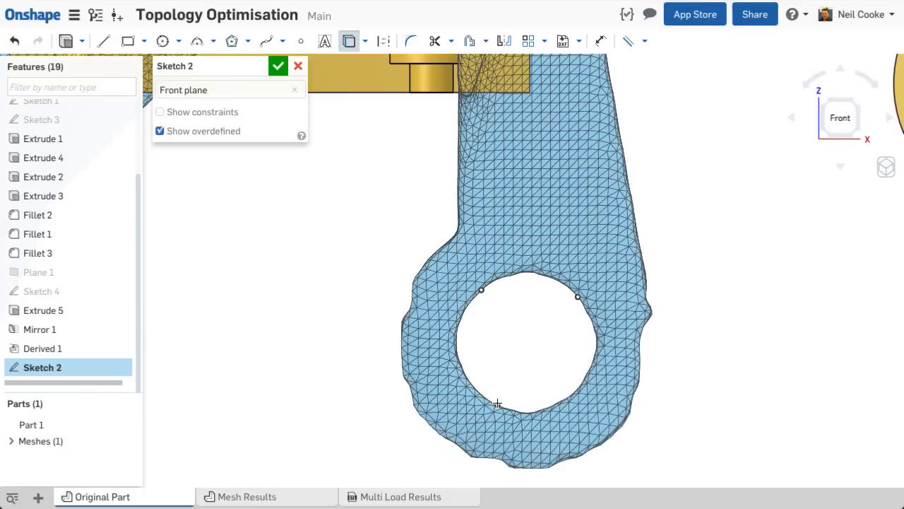
- Draw a 3-point circle through the three projected vertices on the mesh hole's rim
{"action": "left_click", "coordinate": [163, 41]}
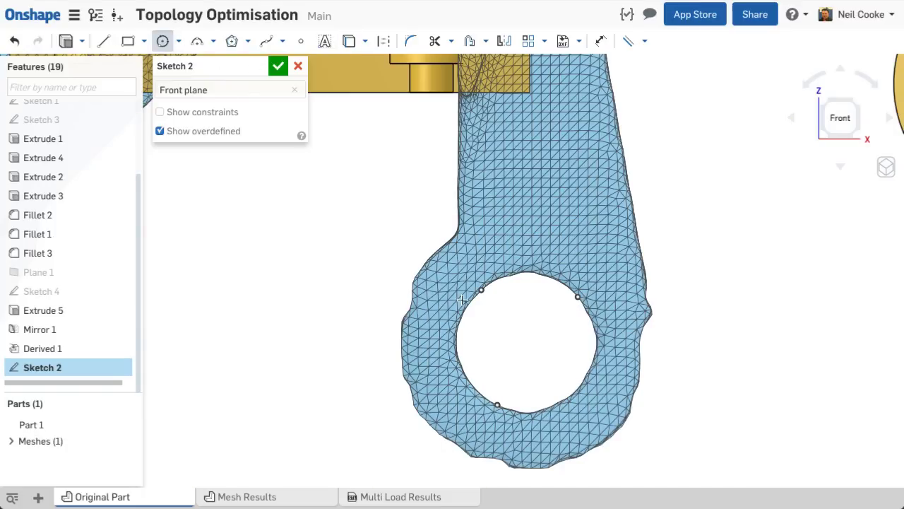
{"action": "left_click", "coordinate": [481, 290]}
{"action": "left_click", "coordinate": [577, 297]}
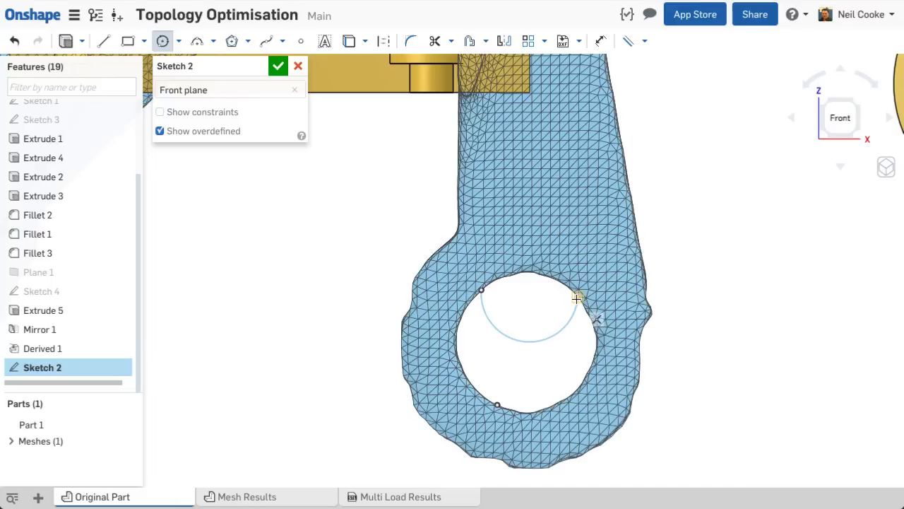
{"action": "left_click", "coordinate": [498, 404]}
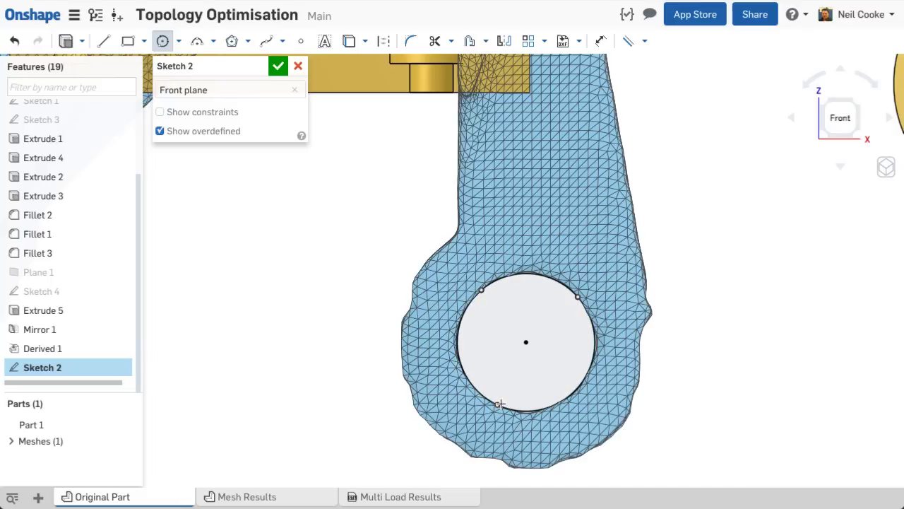
- Draw a line from the circle's centre to a point inside the lug hole of the solid Part 1
{"action": "scroll", "coordinate": [538, 344], "scroll_direction": "down", "scroll_amount": 2}
{"action": "middle_click_drag", "start_coordinate": [538, 344], "coordinate": [387, 380]}
{"action": "scroll", "coordinate": [446, 315], "scroll_direction": "up", "scroll_amount": 1}
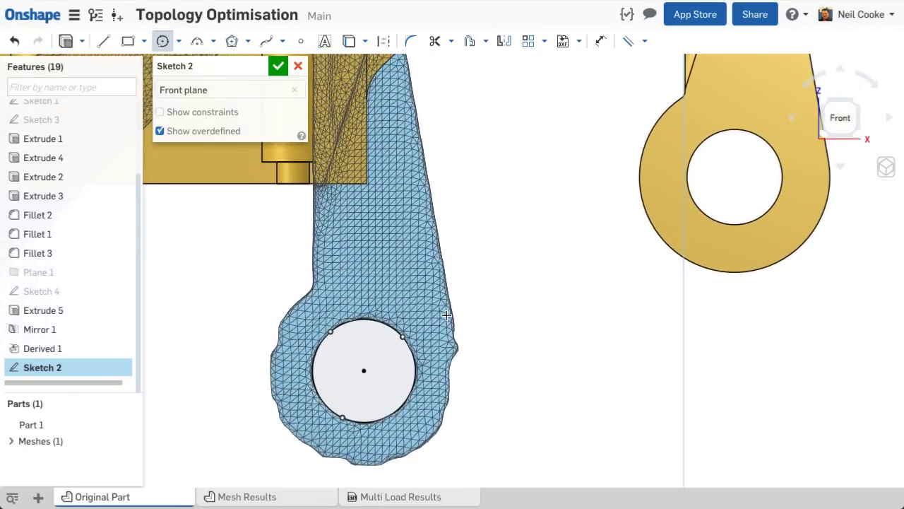
{"action": "left_click", "coordinate": [104, 41]}
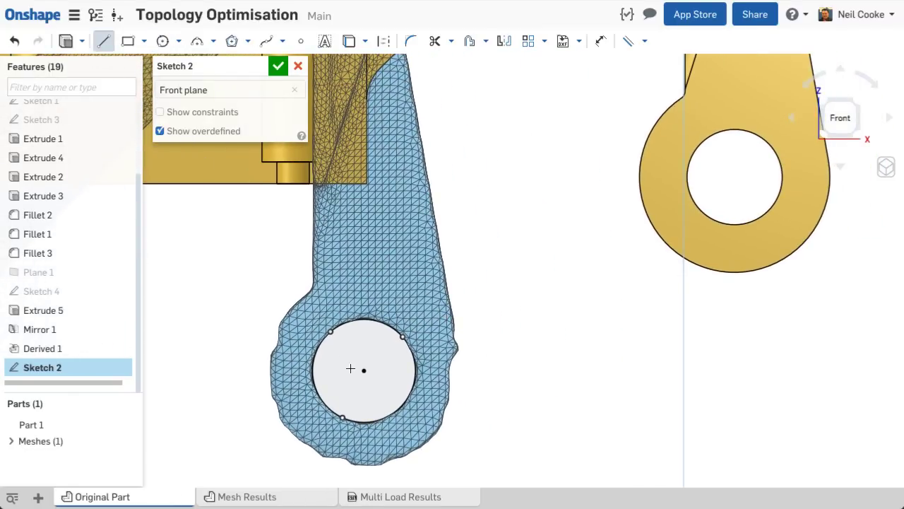
{"action": "left_click", "coordinate": [363, 370]}
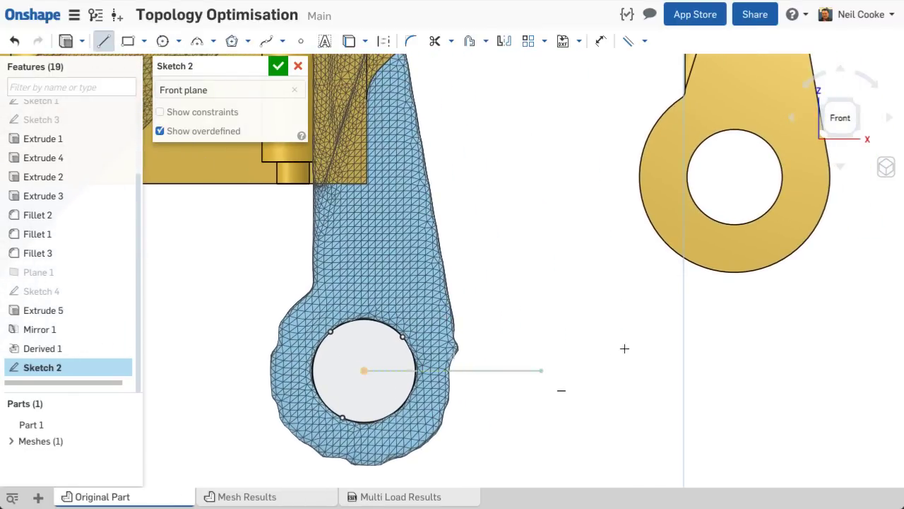
{"action": "left_click", "coordinate": [737, 205]}
{"action": "key", "text": "Escape"}
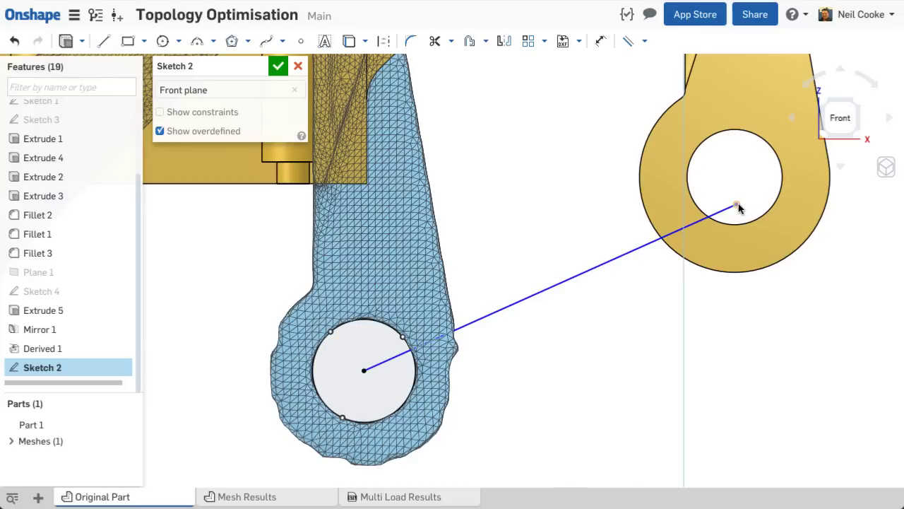
- Make the line's free endpoint concentric with Part 1's lug hole edge and finish the sketch
{"action": "left_click", "coordinate": [738, 205]}
{"action": "left_click", "coordinate": [750, 221]}
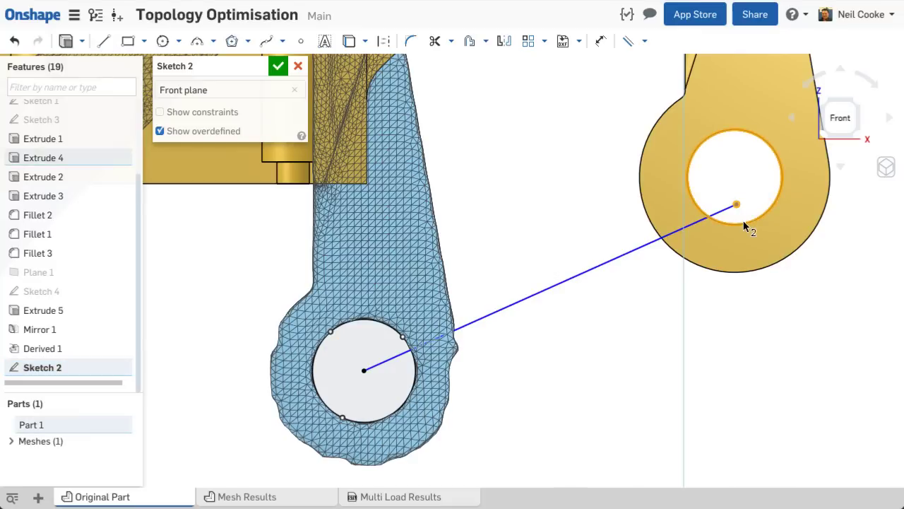
{"action": "left_click", "coordinate": [648, 45]}
{"action": "left_click", "coordinate": [656, 86]}
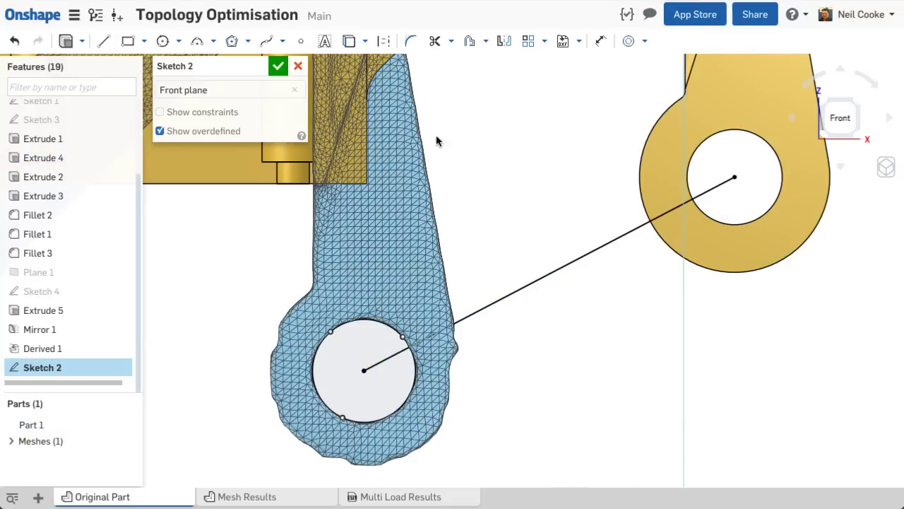
{"action": "left_click", "coordinate": [278, 66]}
- Transform Mesh 1 with Translate by line, using the sketched line between the two hole centres
{"action": "scroll", "coordinate": [240, 238], "scroll_direction": "down", "scroll_amount": 2}
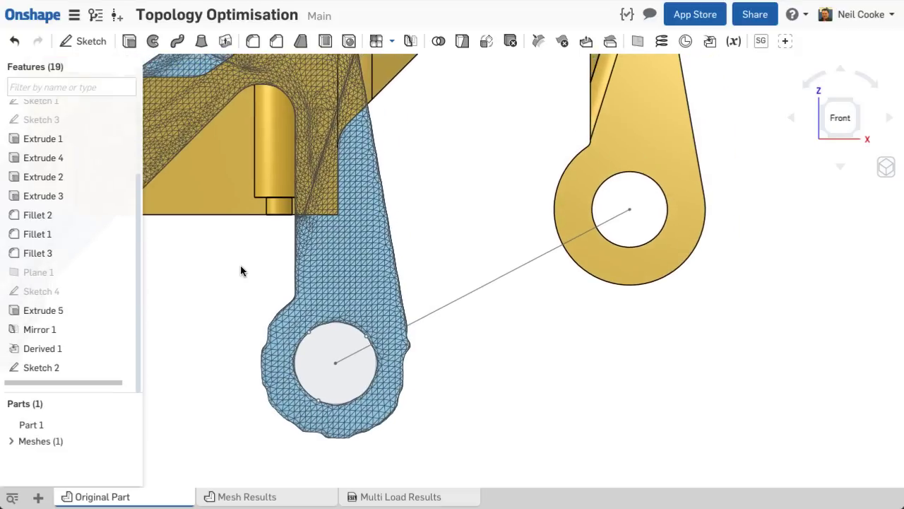
{"action": "left_click", "coordinate": [485, 49]}
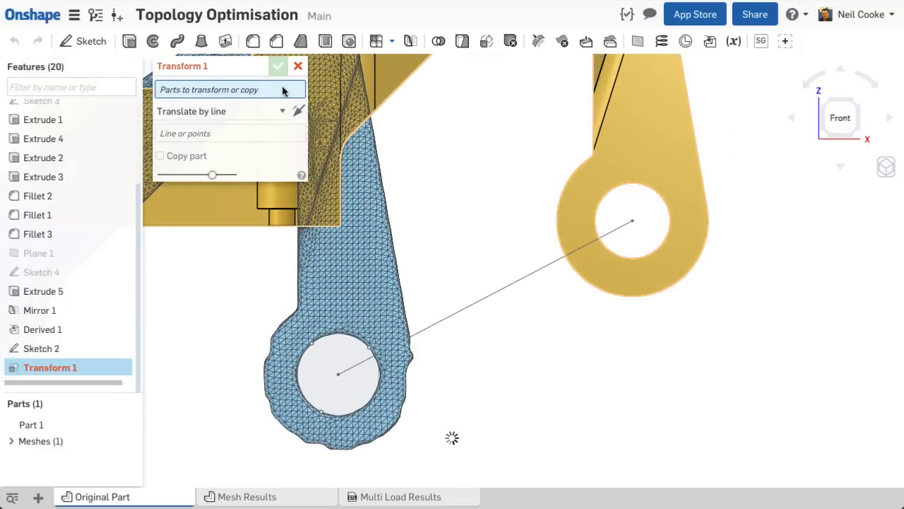
{"action": "left_click", "coordinate": [353, 262]}
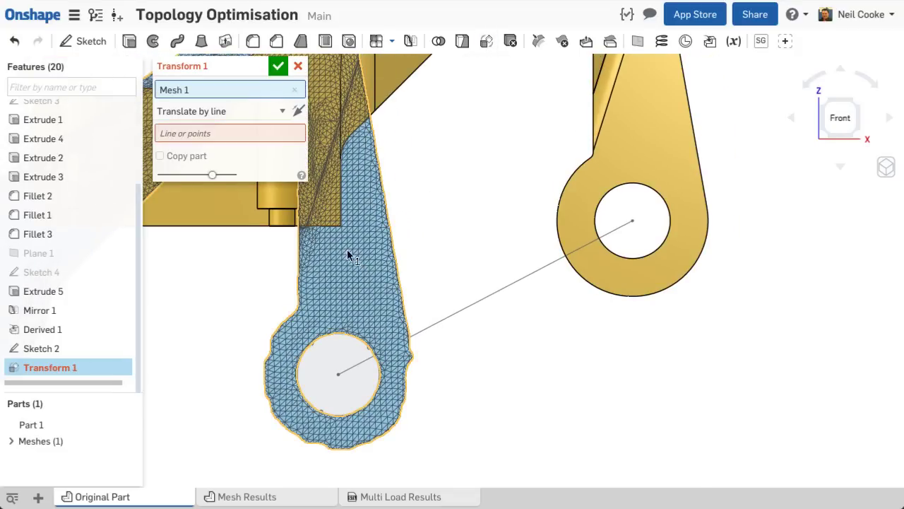
{"action": "left_click", "coordinate": [495, 292]}
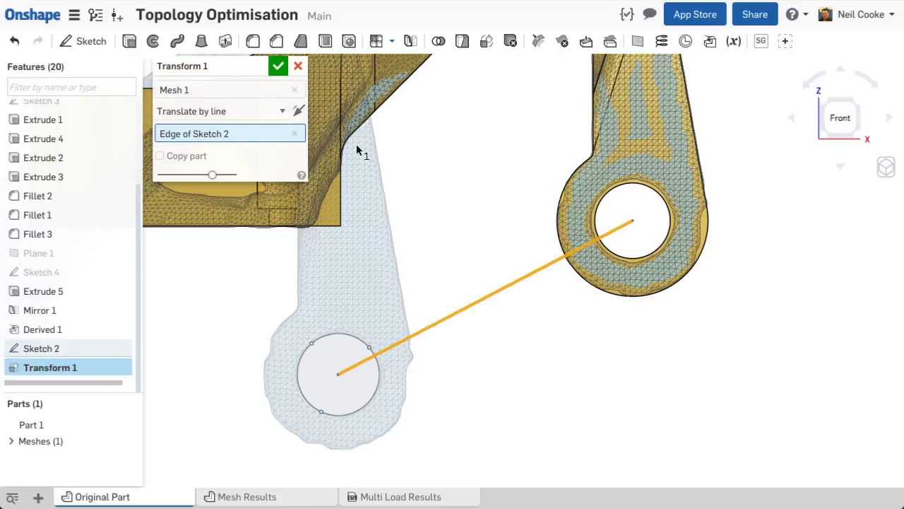
{"action": "left_click", "coordinate": [277, 67]}
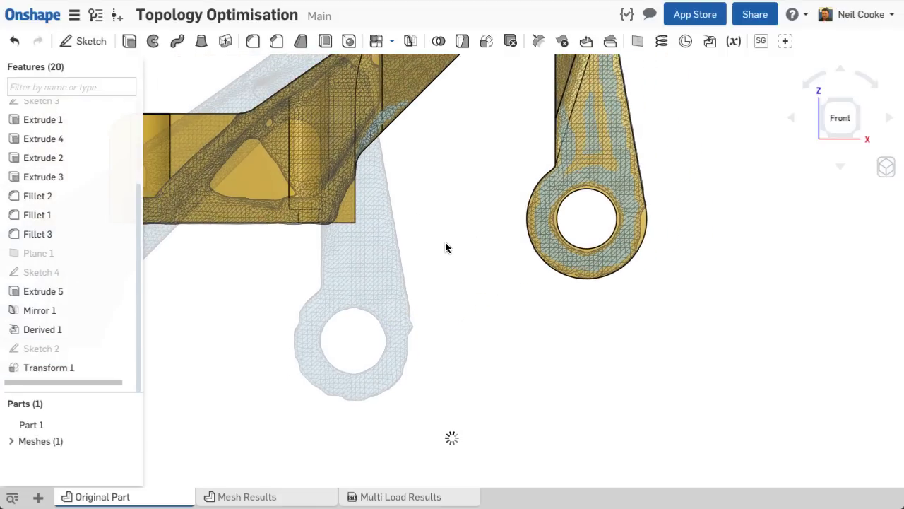
- Open Sketch 3 for editing with the final model previewed
{"action": "middle_click_drag", "start_coordinate": [445, 247], "coordinate": [558, 395]}
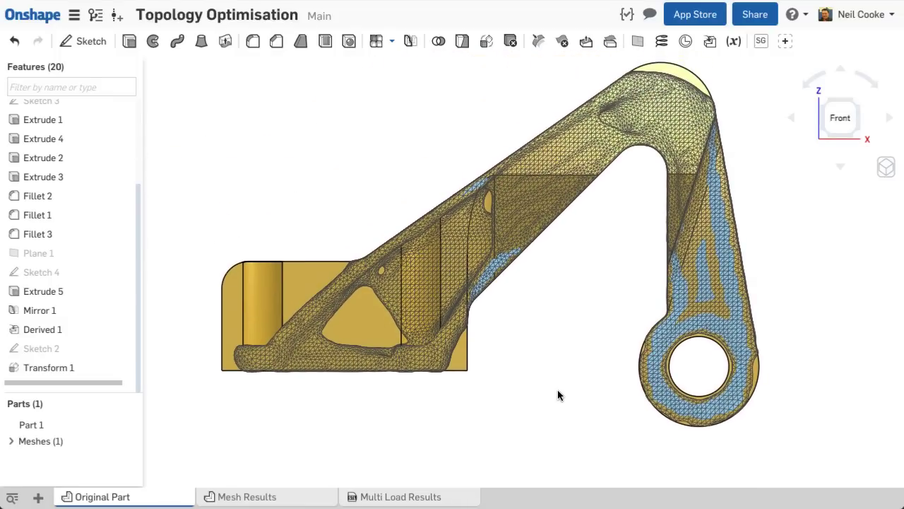
{"action": "right_click_drag", "start_coordinate": [448, 379], "coordinate": [584, 421]}
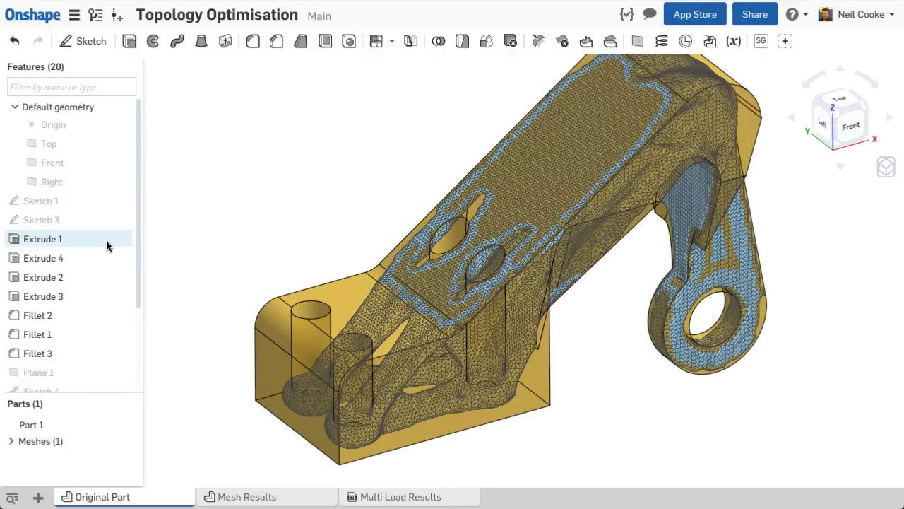
{"action": "right_click", "coordinate": [98, 224]}
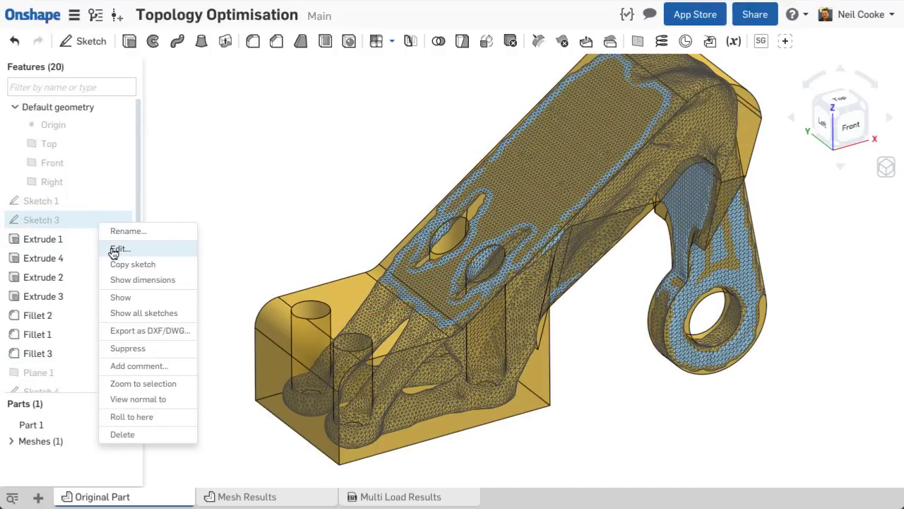
{"action": "left_click", "coordinate": [115, 250]}
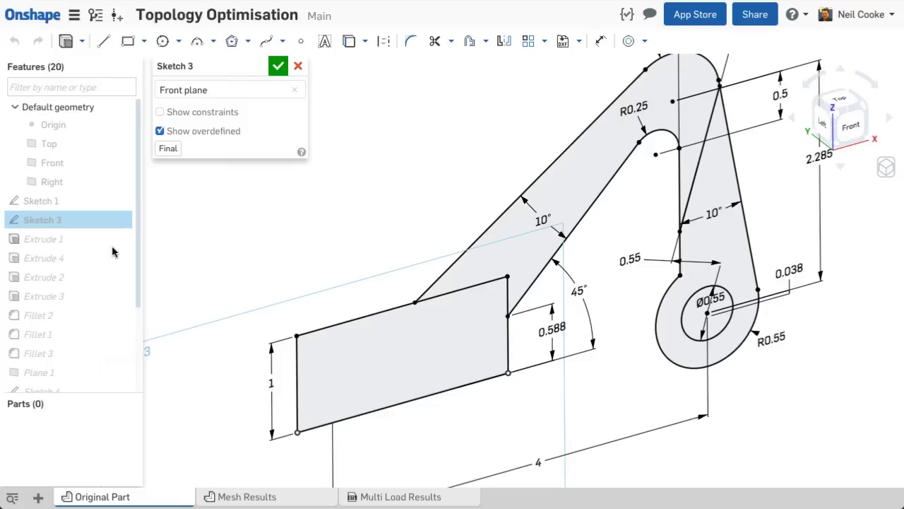
{"action": "left_click", "coordinate": [168, 149]}
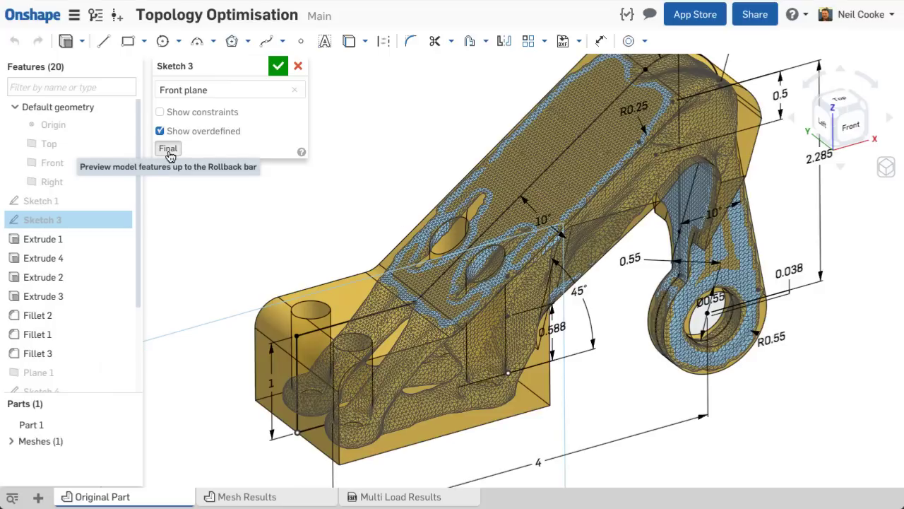
- Trace the mesh's foot with a horizontal line from the base's outer edge and a 3-point arc of about 5.5 radius up to the arm corner
{"action": "key", "text": "n"}
{"action": "scroll", "coordinate": [319, 380], "scroll_direction": "up", "scroll_amount": 5}
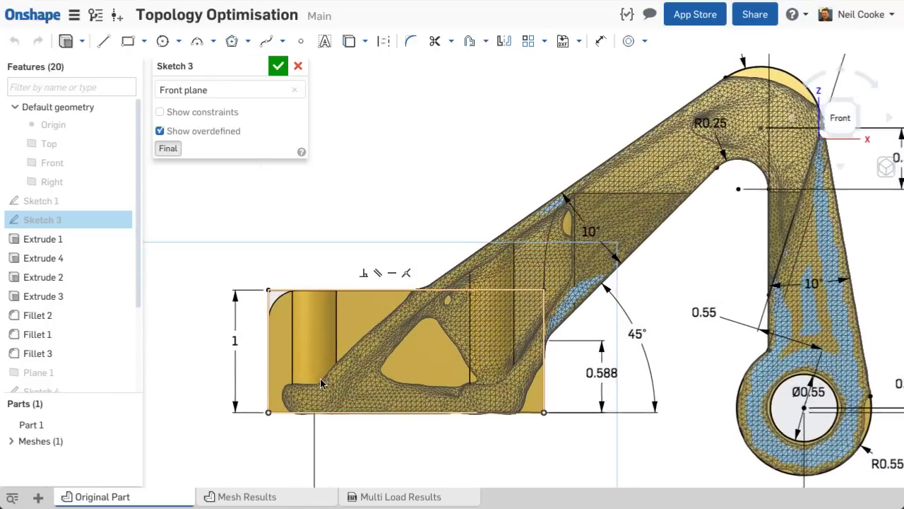
{"action": "scroll", "coordinate": [319, 380], "scroll_direction": "up", "scroll_amount": 2}
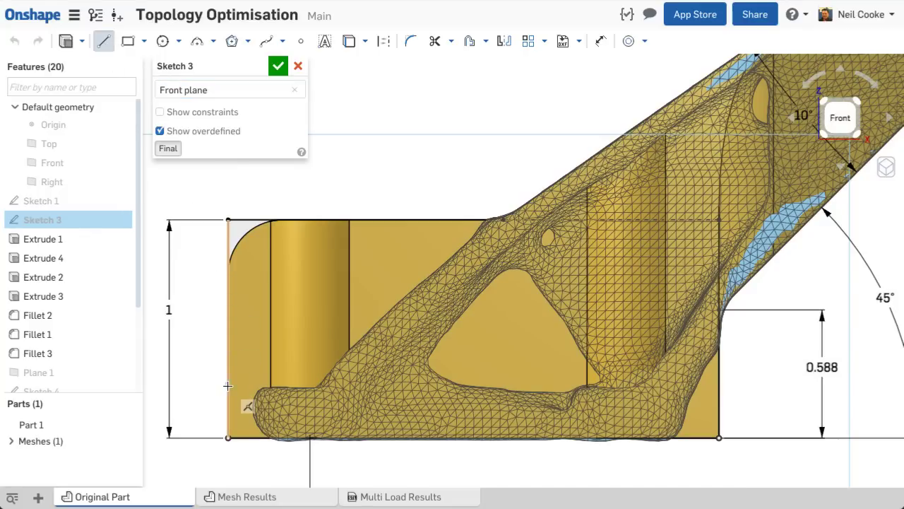
{"action": "left_click", "coordinate": [200, 45]}
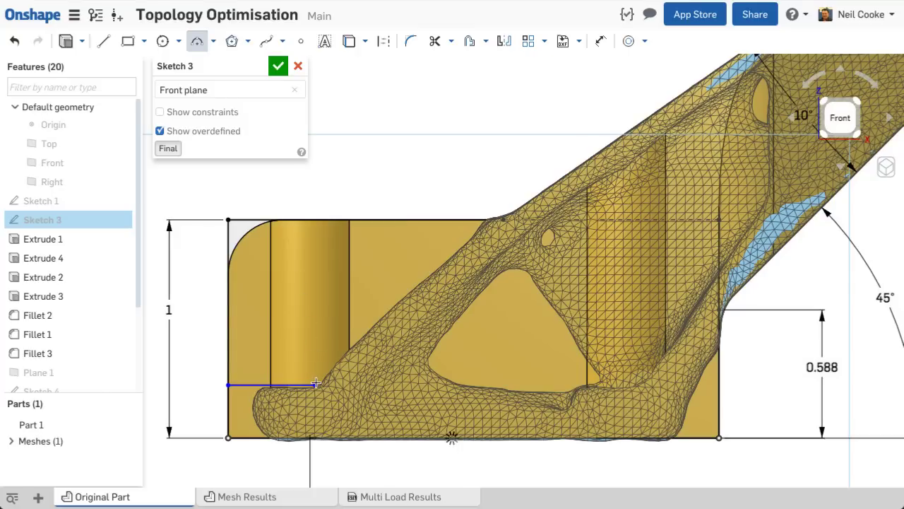
{"action": "left_click", "coordinate": [502, 222]}
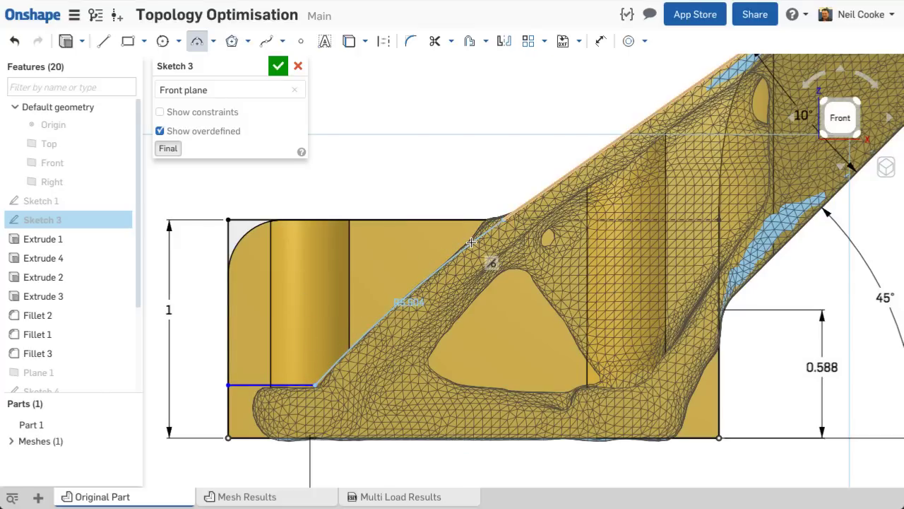
{"action": "left_click", "coordinate": [471, 243]}
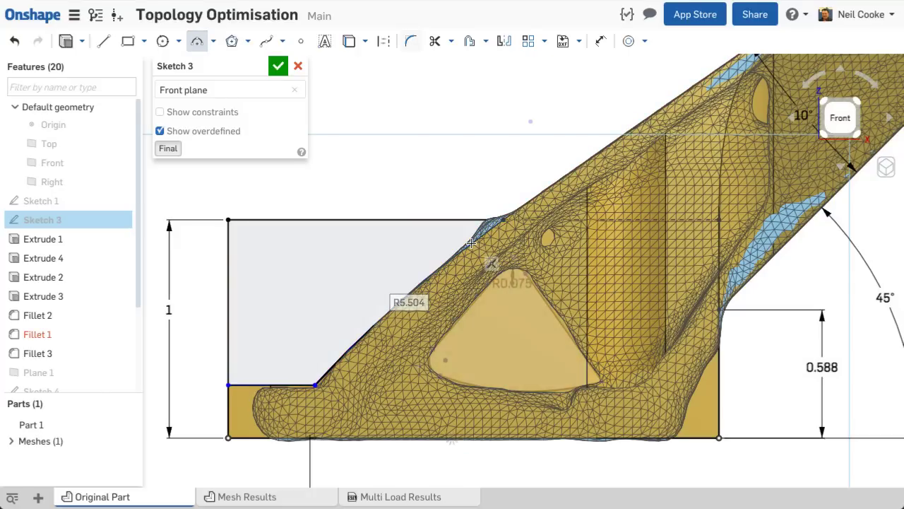
- Fillet the triangular window's top corner with a 0.075 radius and trim the base's vertical edge beside the mesh's rear leg
{"action": "key", "text": "f"}
{"action": "key", "text": "m"}
{"action": "left_click", "coordinate": [725, 392]}
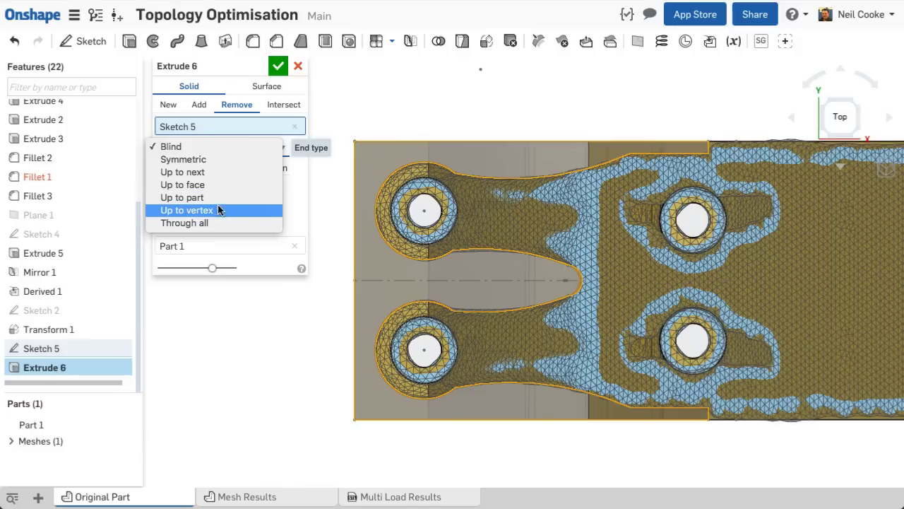
- Remove the Sketch 5 profile from Part 1 with a Through all extrude
{"action": "left_click", "coordinate": [220, 223]}
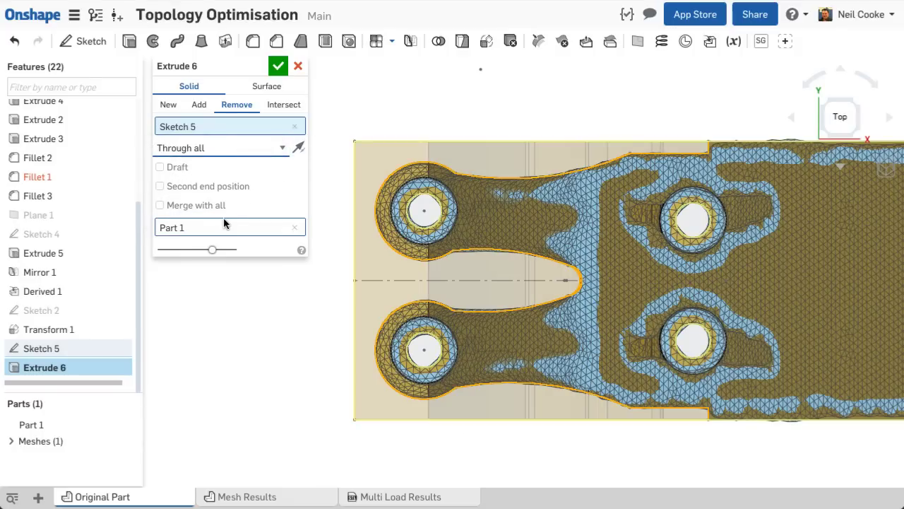
{"action": "left_click", "coordinate": [277, 67]}
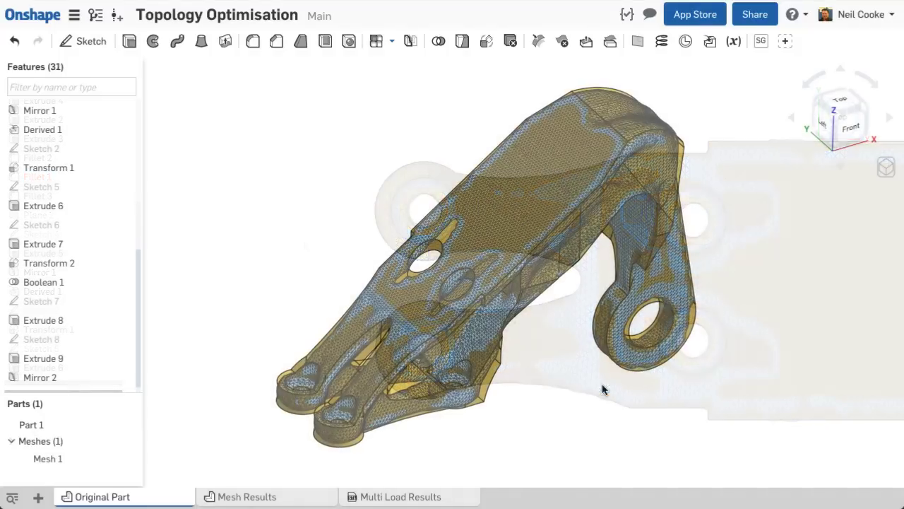
- Examine the reshaped bracket against the overlaid Mesh 1 from all sides to compare how closely the solid follows the mesh
{"action": "key", "text": "shift+3"}
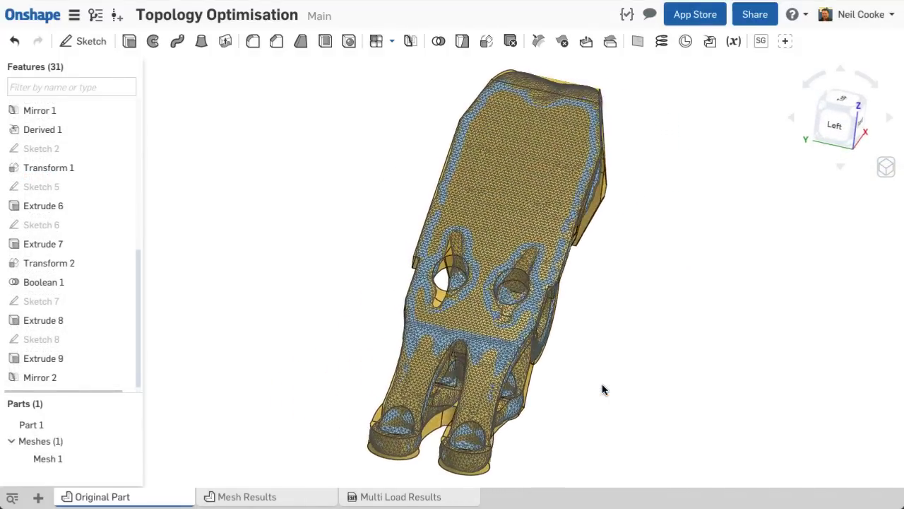
{"action": "key", "text": "shift+2"}
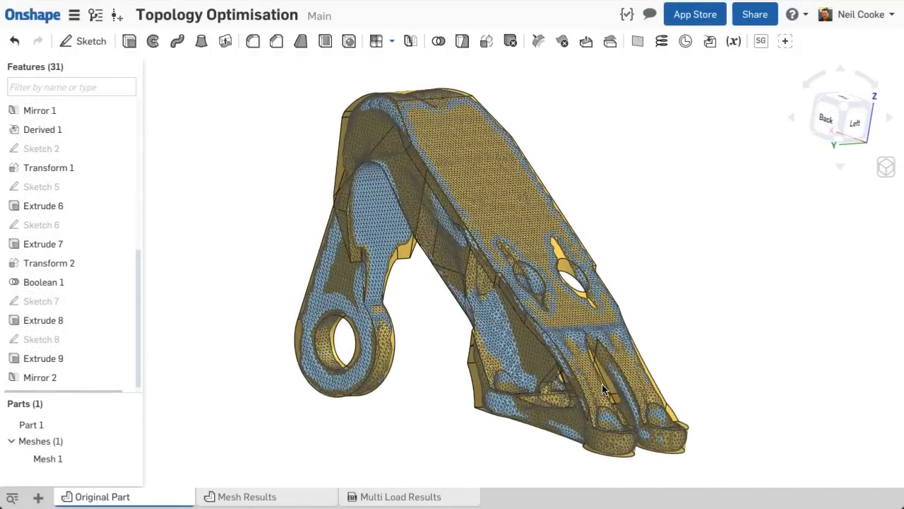
{"action": "key", "text": "Right"}
{"action": "key", "text": "Right"}
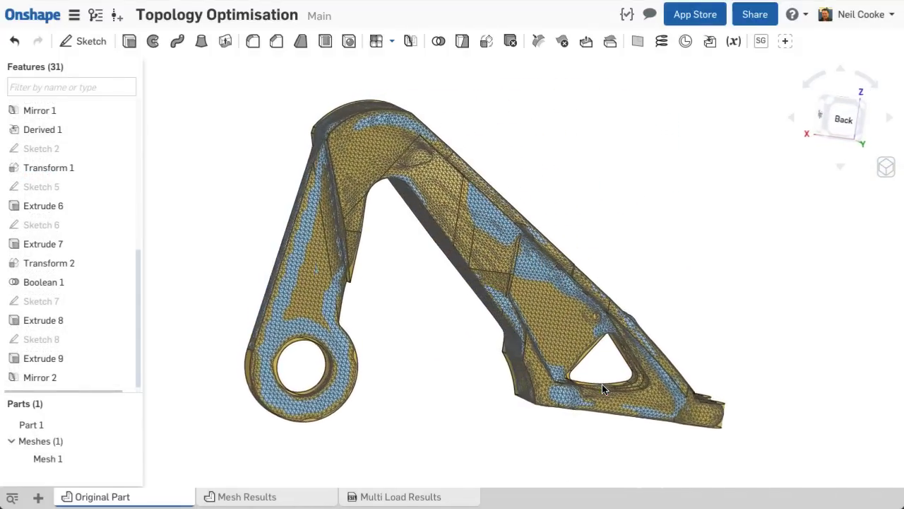
{"action": "key", "text": "Right"}
{"action": "key", "text": "Right"}
{"action": "key", "text": "Right"}
{"action": "key", "text": "Right"}
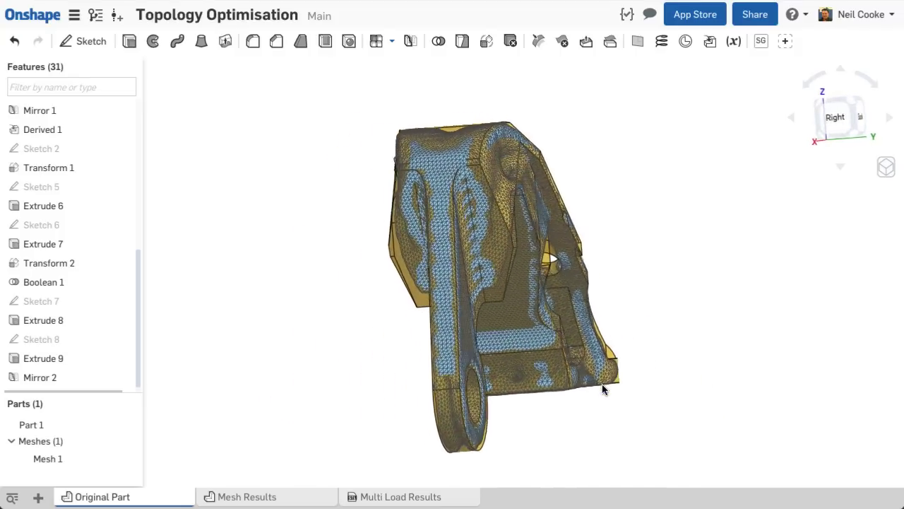
{"action": "key", "text": "Right"}
{"action": "key", "text": "Right"}
{"action": "key", "text": "Right"}
{"action": "key", "text": "Right"}
{"action": "key", "text": "Right"}
{"action": "key", "text": "Right"}
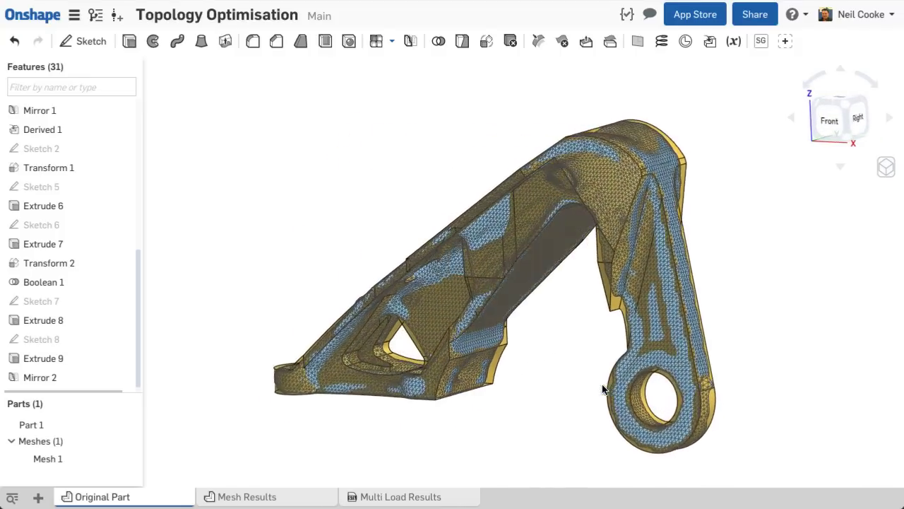
{"action": "key", "text": "Right"}
{"action": "key", "text": "Right"}
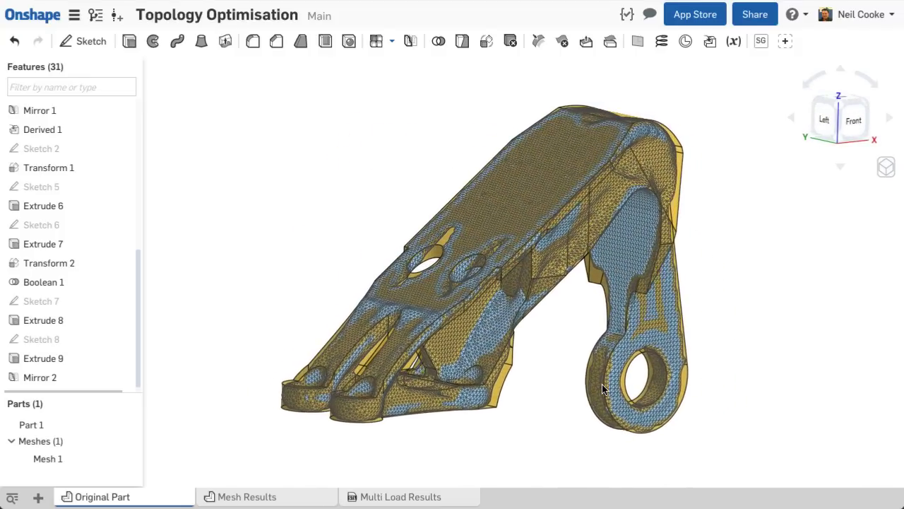